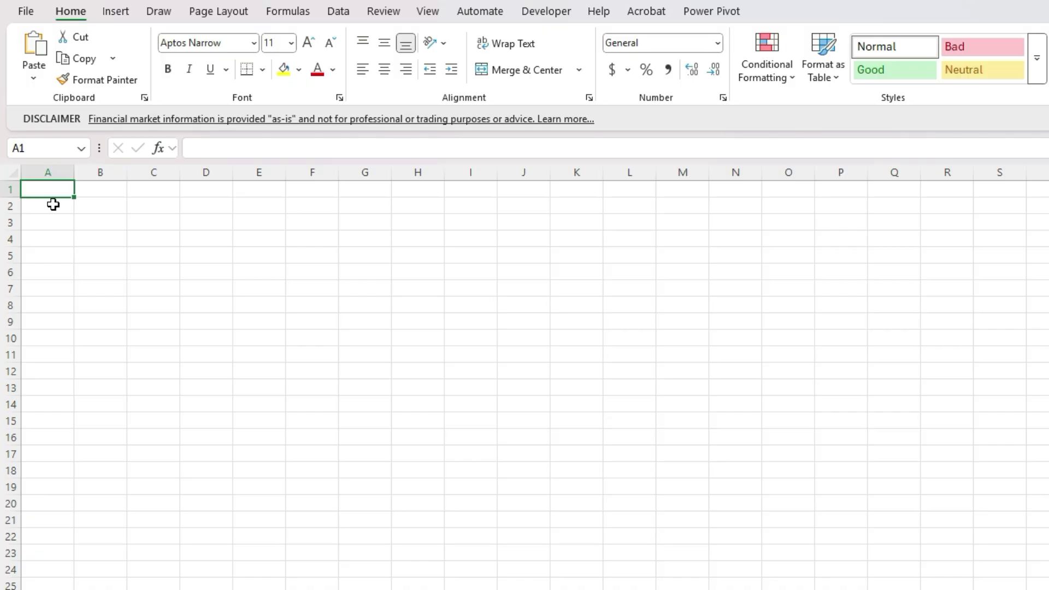
# Enter NVDA in A1 and =STOCKHISTORY(A1,TODAY()-30,TODAY()) in A2
pyautogui.write('NVDA')
pyautogui.press('Return')
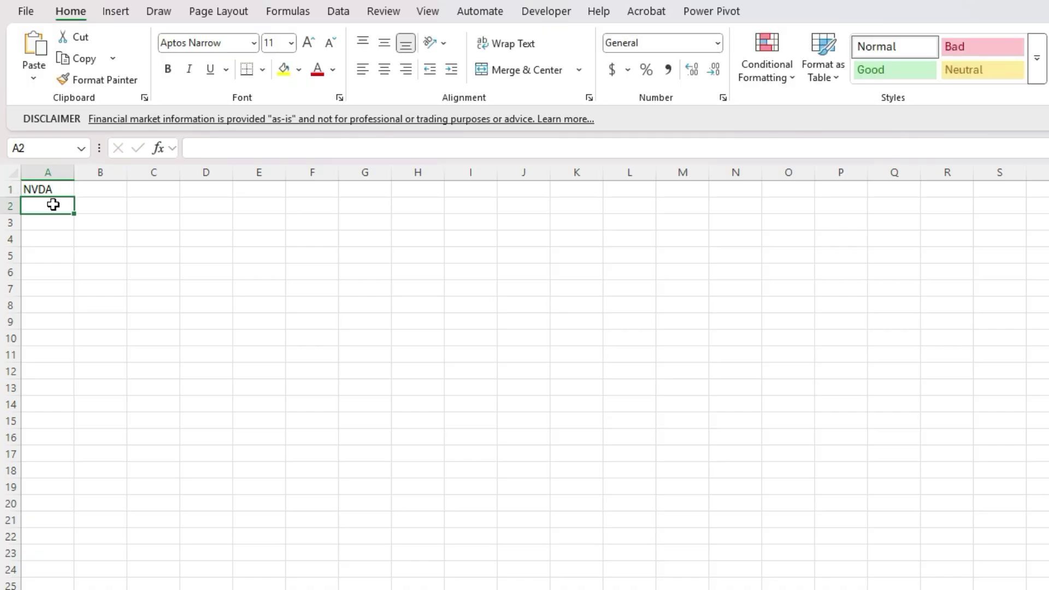
pyautogui.write('=stockhi')
pyautogui.press('Tab')
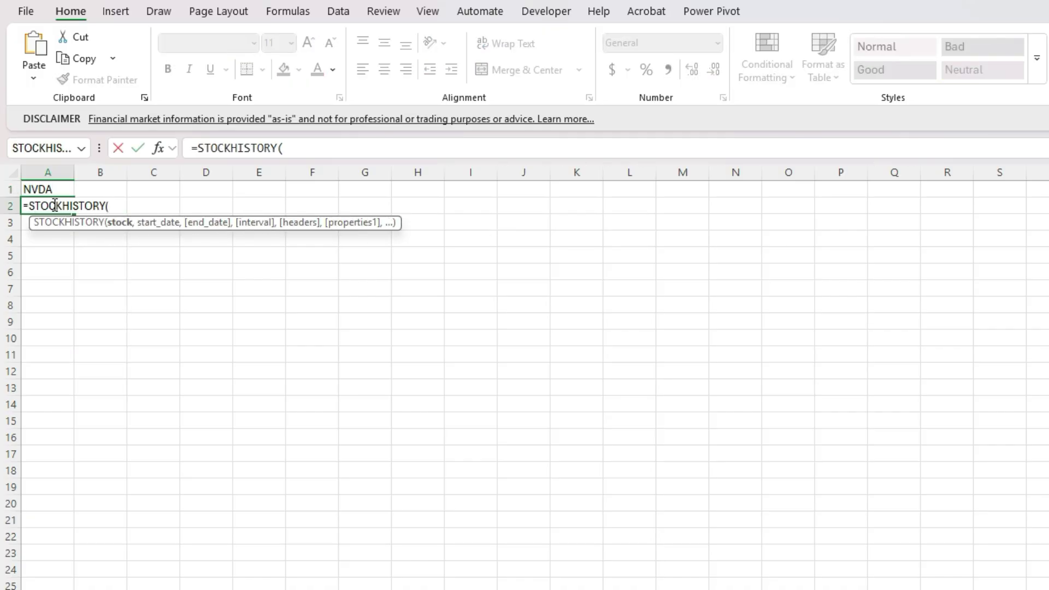
pyautogui.press('Up')
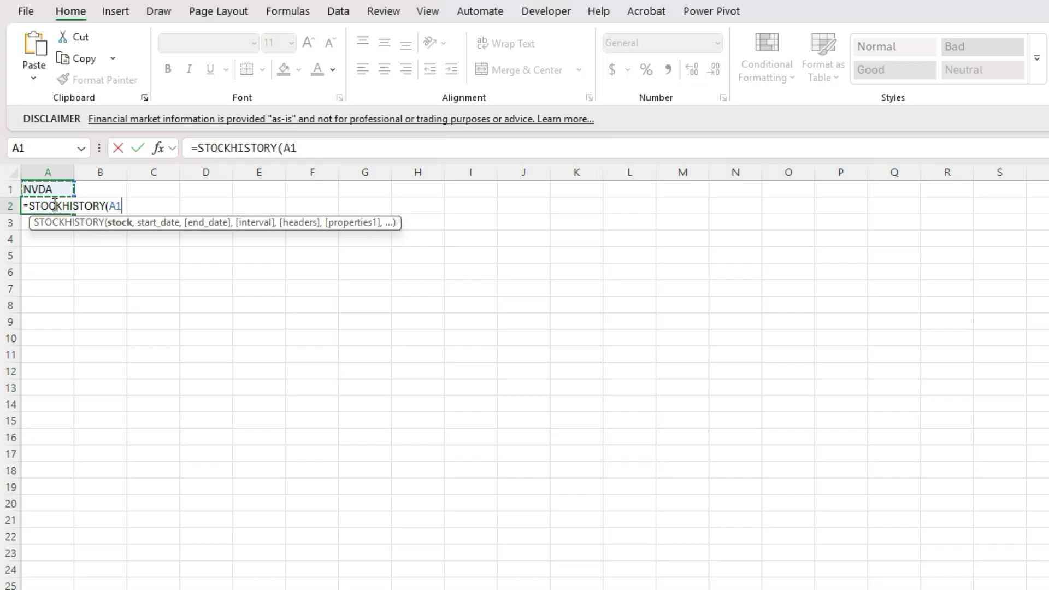
pyautogui.write(',')
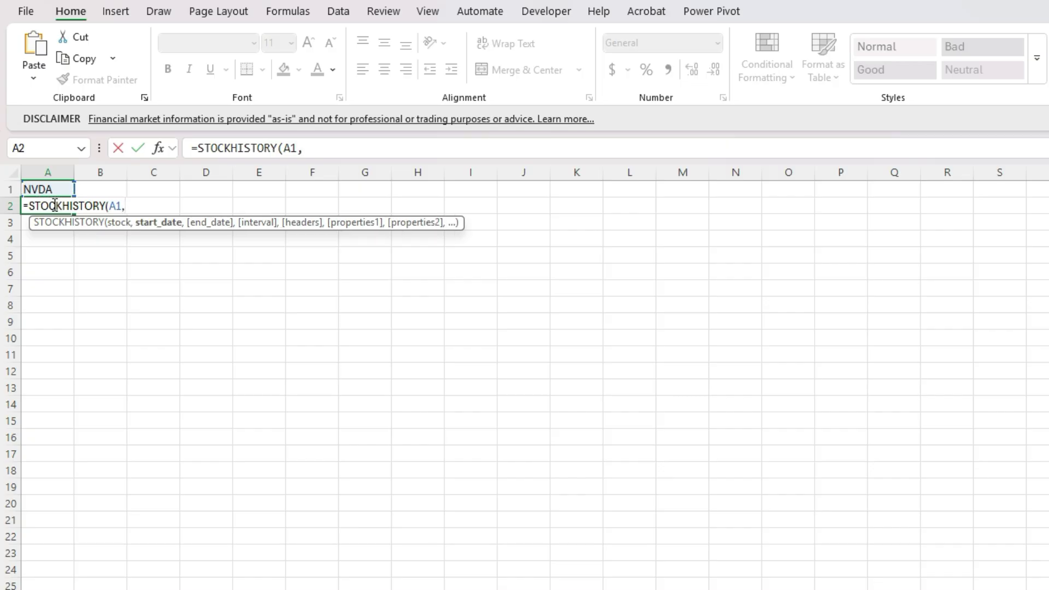
pyautogui.write('today')
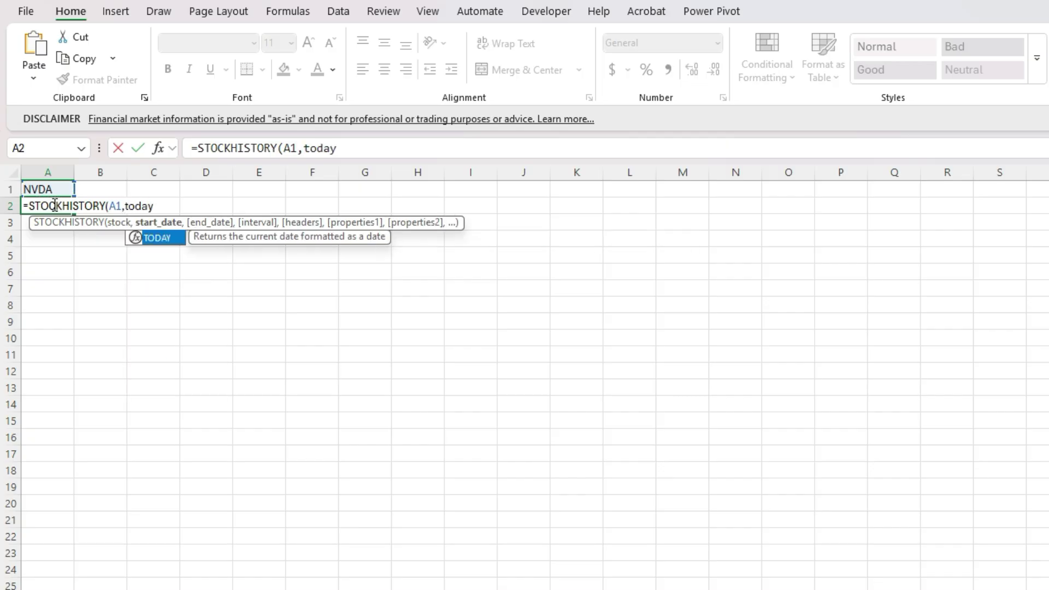
pyautogui.write('()')
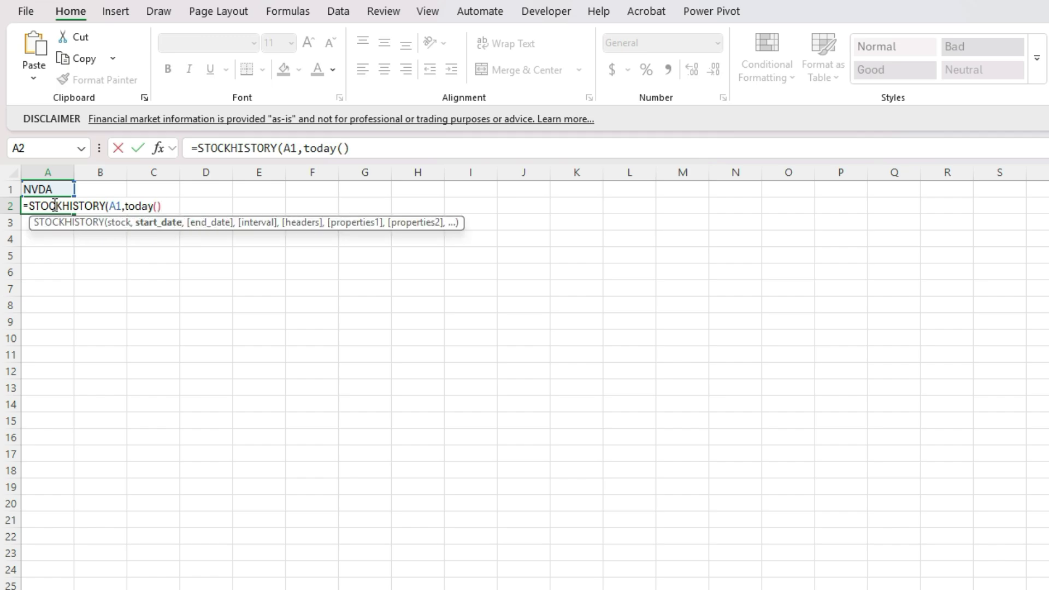
pyautogui.write('-30')
pyautogui.write(',')
pyautogui.write('today()')
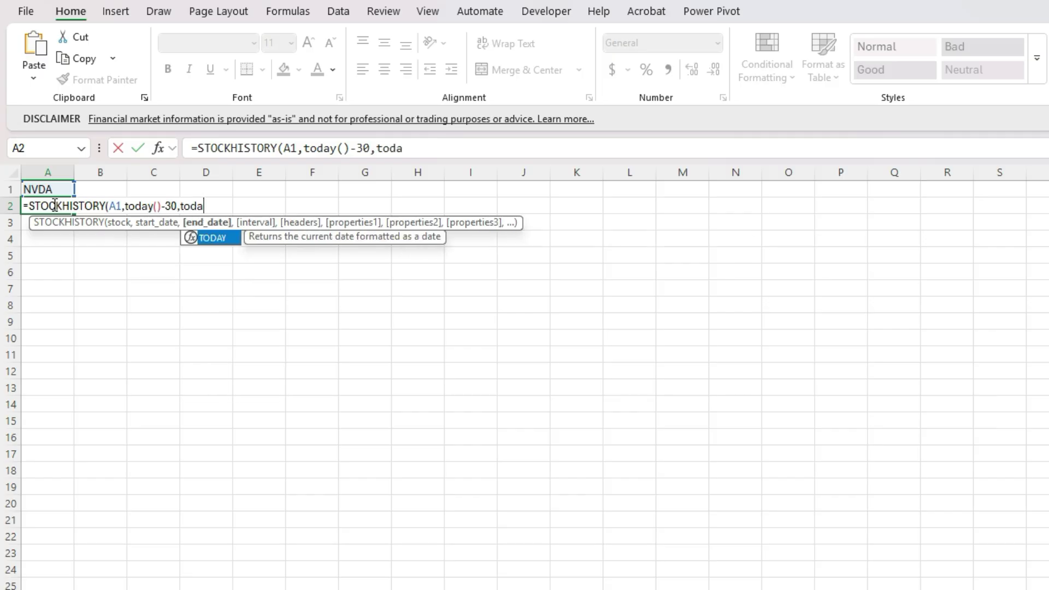
pyautogui.write(')')
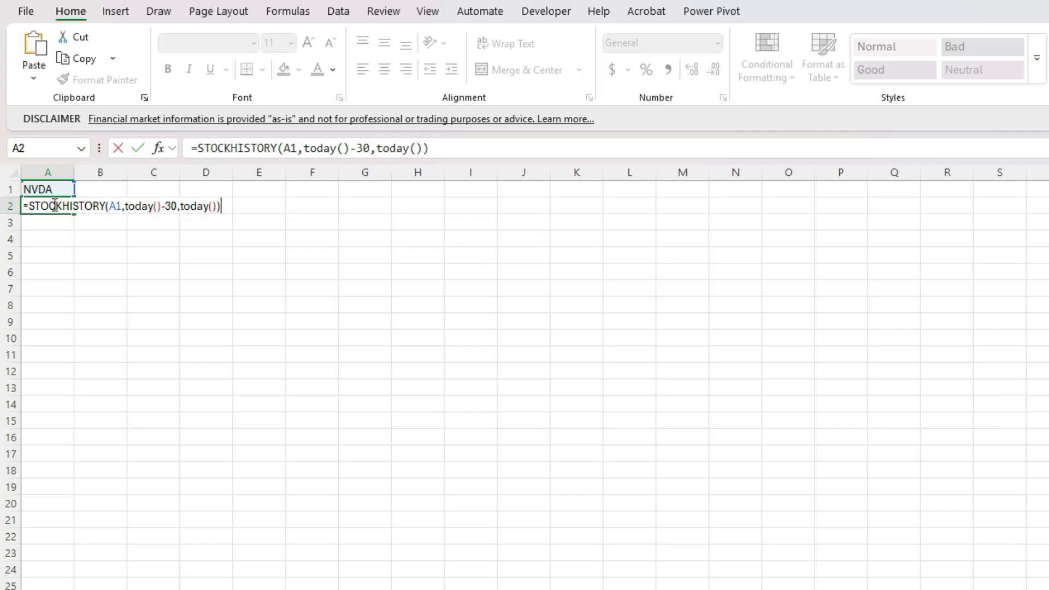
pyautogui.press('Return')
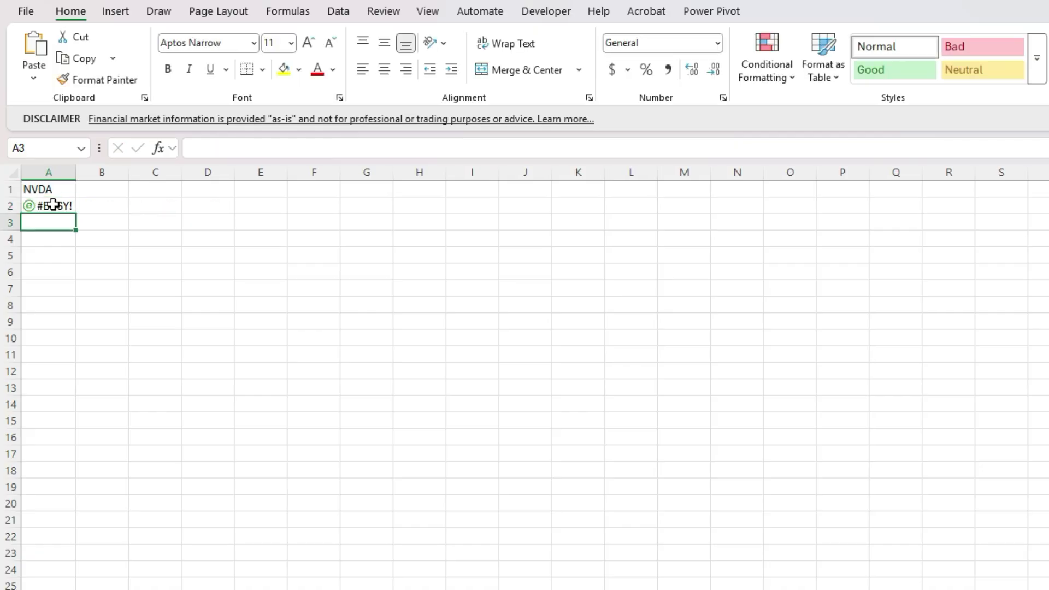
# Check NVDA's spilled Date and Close prices from A2, then select D2
pyautogui.click(53, 204)
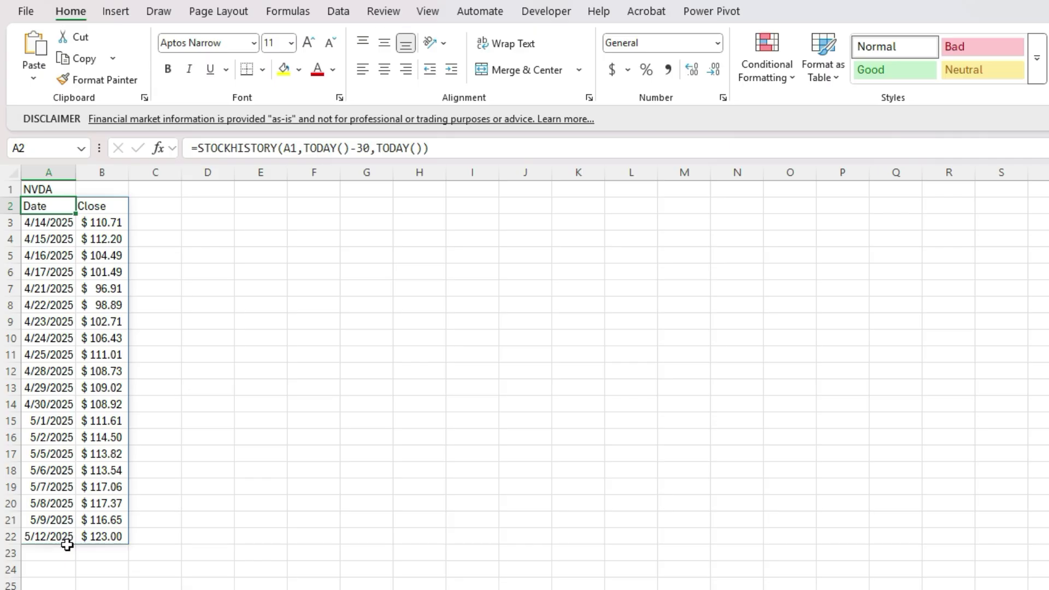
pyautogui.click(218, 204)
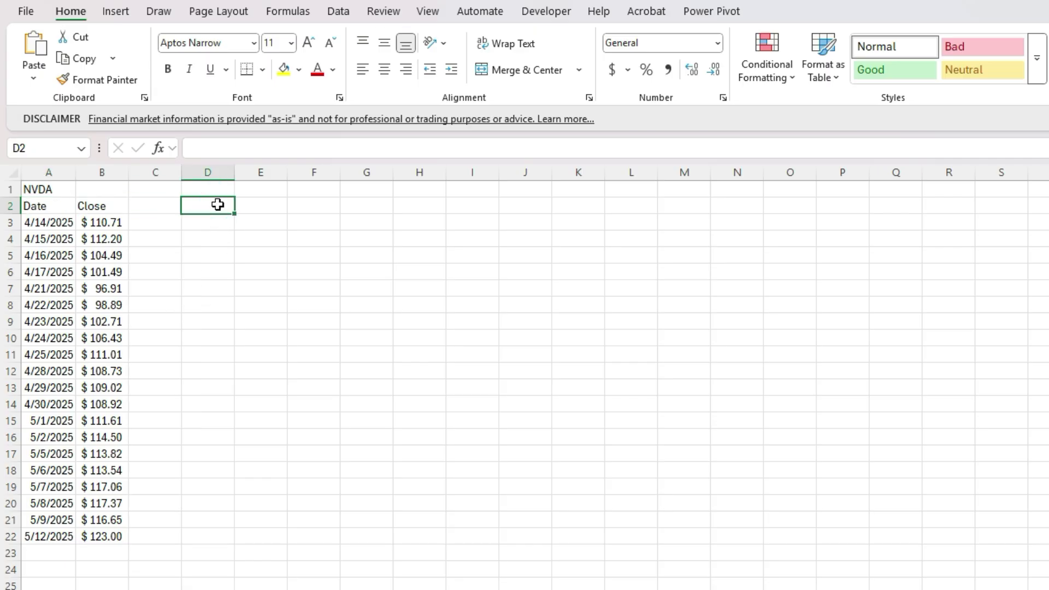
# Label D2:D4 Largest, Smallest and Average
pyautogui.write('LArgest')
pyautogui.press('Return')
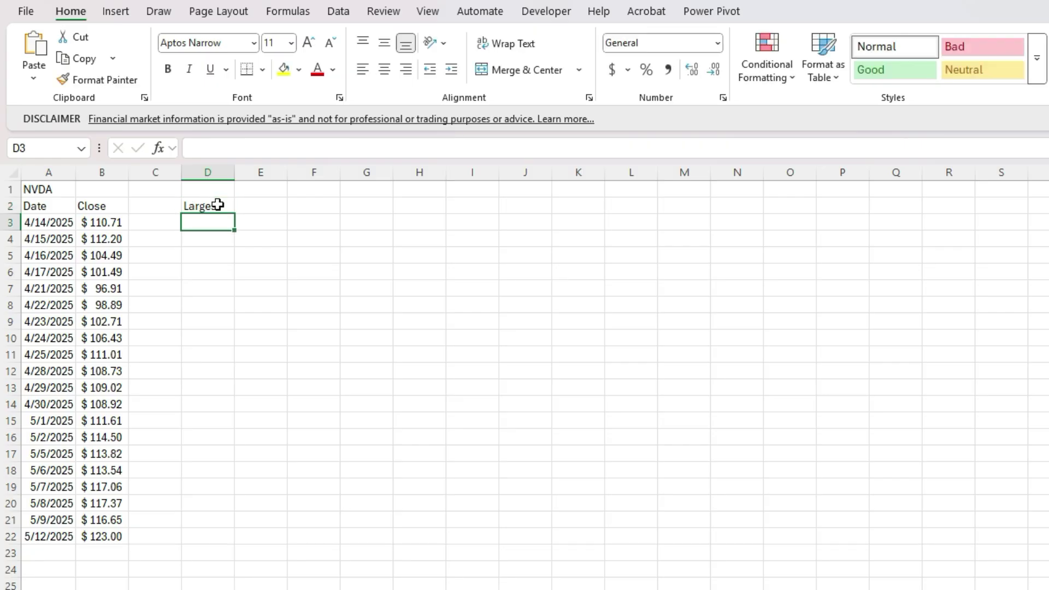
pyautogui.write('Smallest')
pyautogui.press('Return')
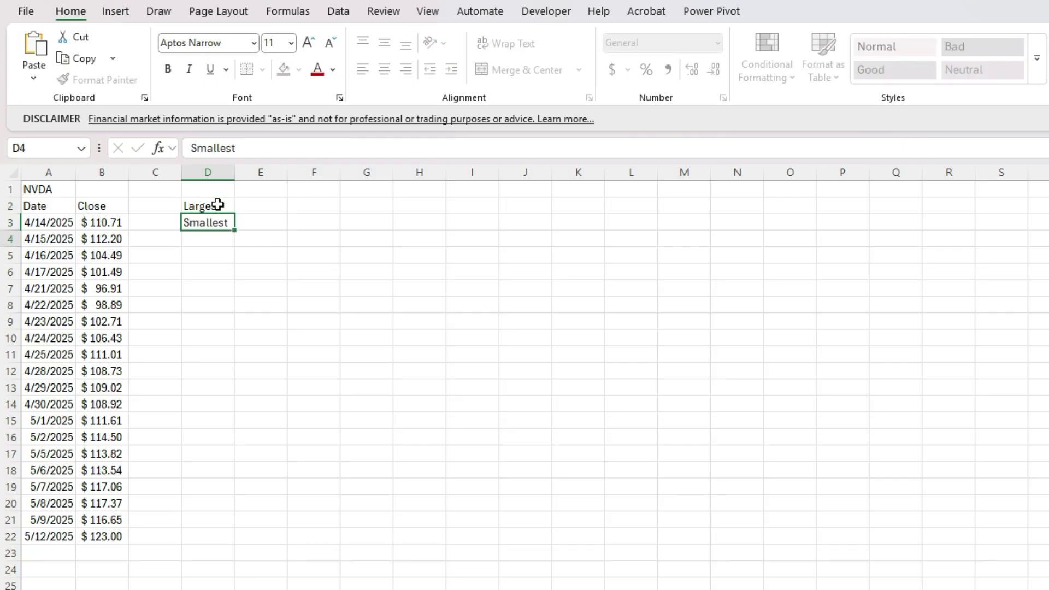
pyautogui.write('Average')
pyautogui.press('Return')
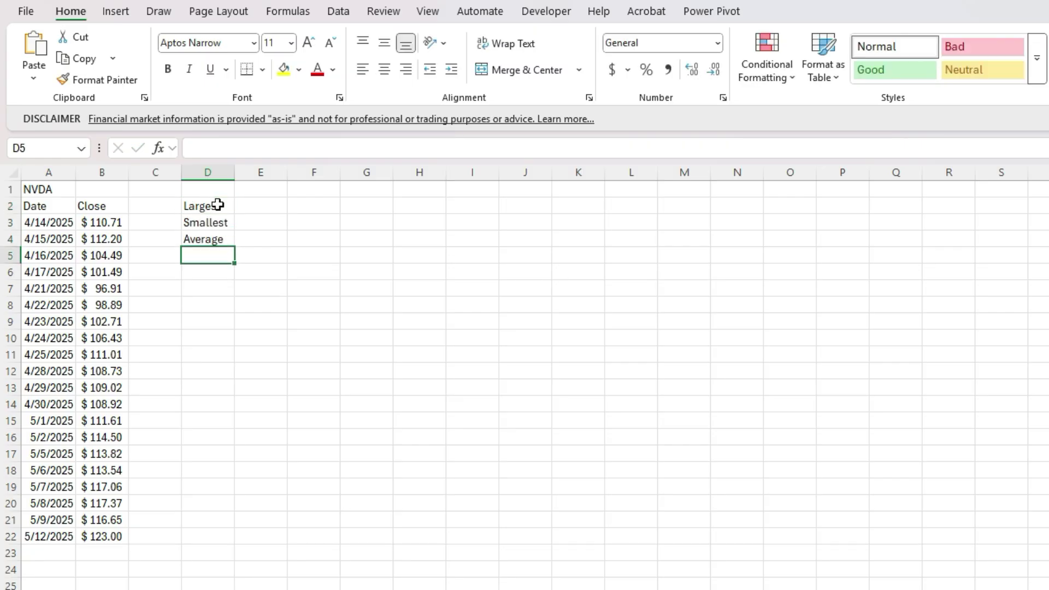
# Copy A2's STOCKHISTORY formula into E2, wrapped in INDEX(...,,2) to keep only Close prices
pyautogui.click(50, 206)
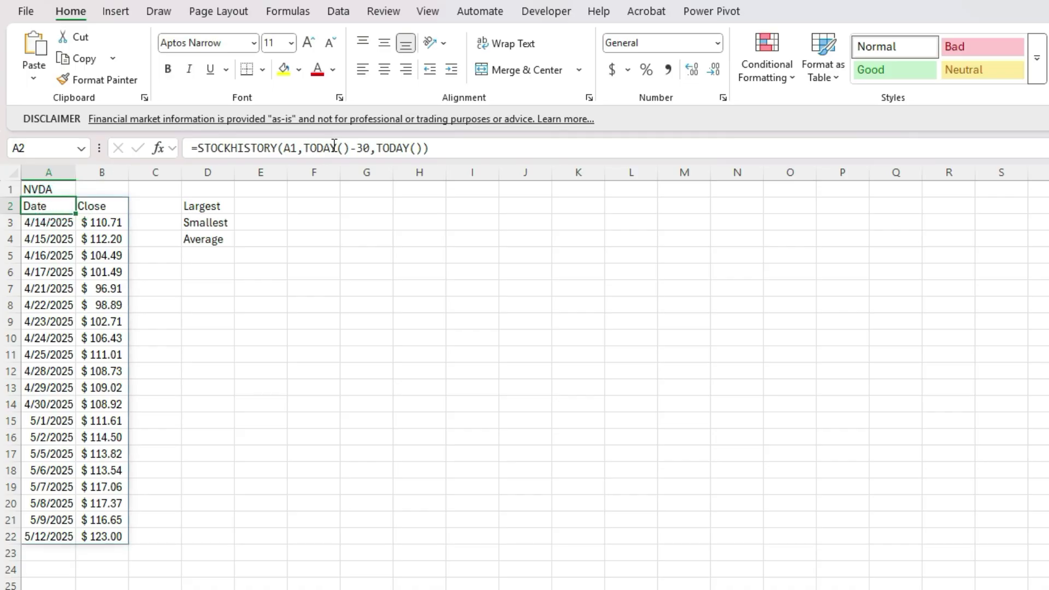
pyautogui.tripleClick(334, 148)
pyautogui.hotkey('ctrl', 'c')
pyautogui.press('Escape')
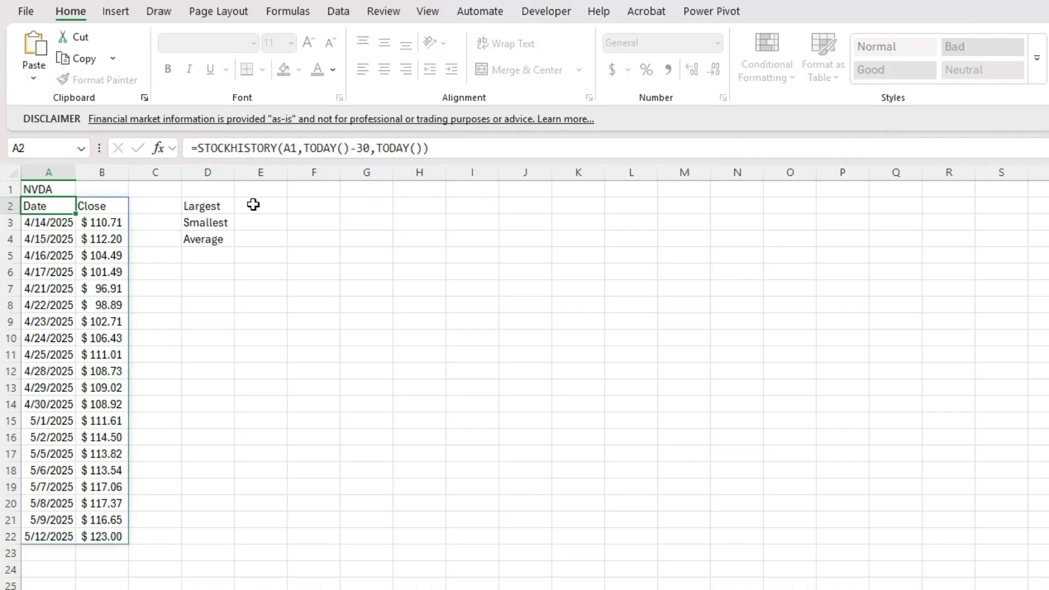
pyautogui.click(253, 204)
pyautogui.click(260, 143)
pyautogui.hotkey('ctrl', 'v')
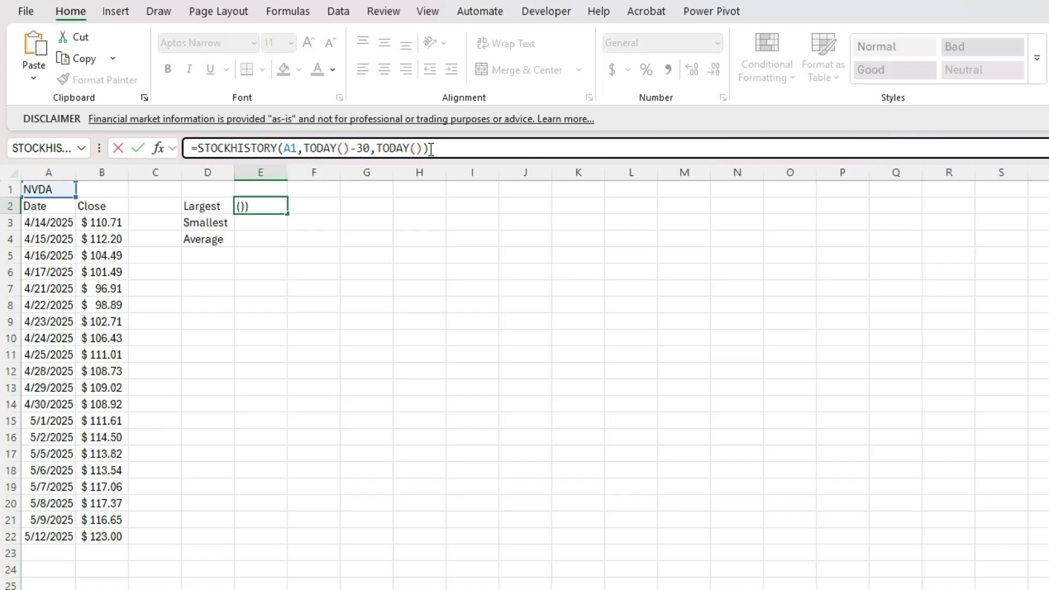
pyautogui.click(201, 149)
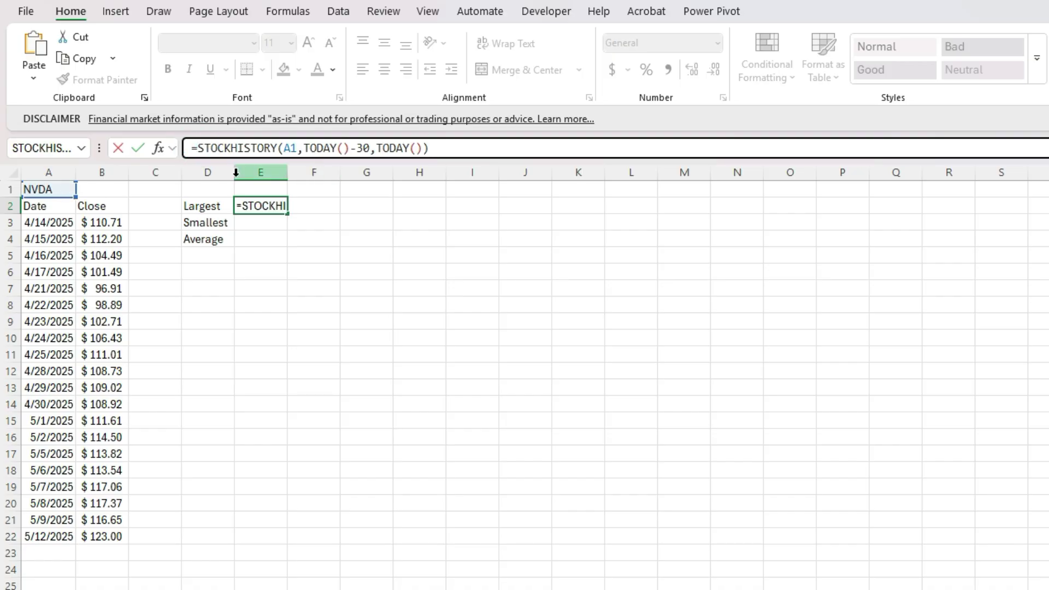
pyautogui.write('index(')
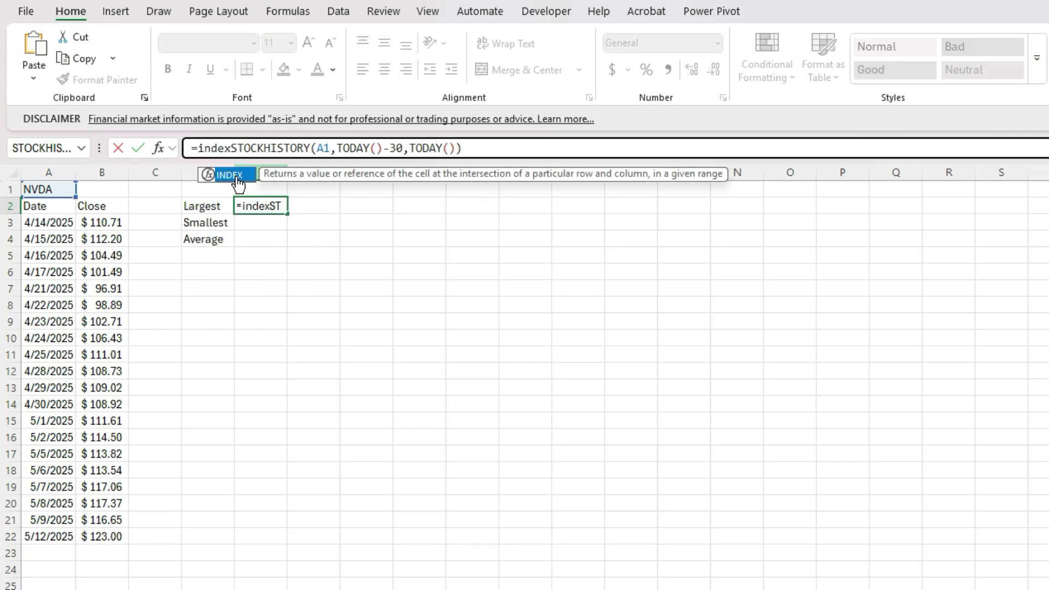
pyautogui.write(',')
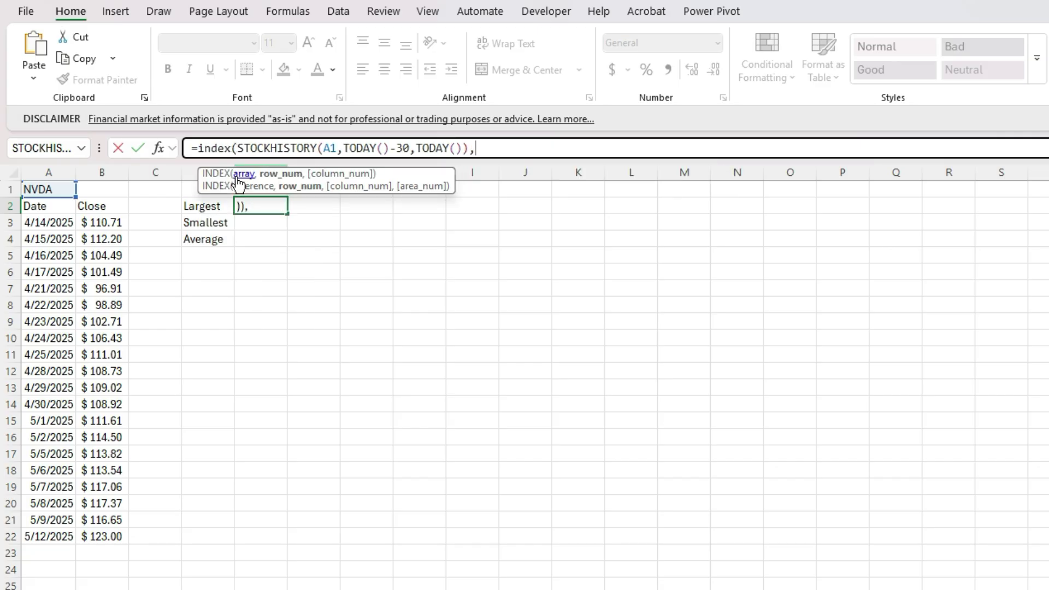
pyautogui.write(',2')
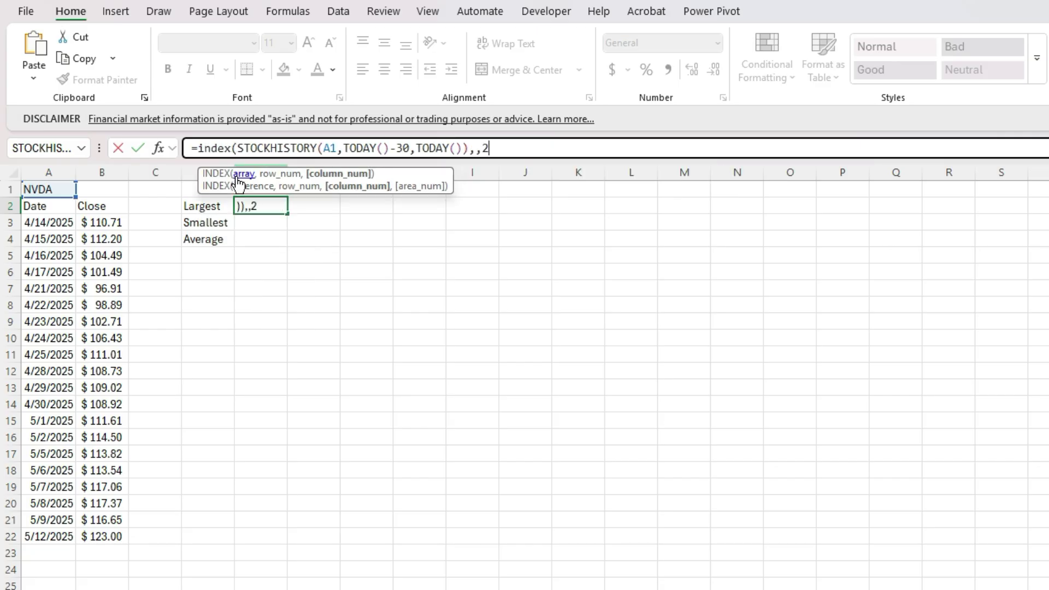
pyautogui.write(')')
pyautogui.press('Return')
# Wrap E2's formula in MAX so it returns the highest close, 123
pyautogui.press('Up')
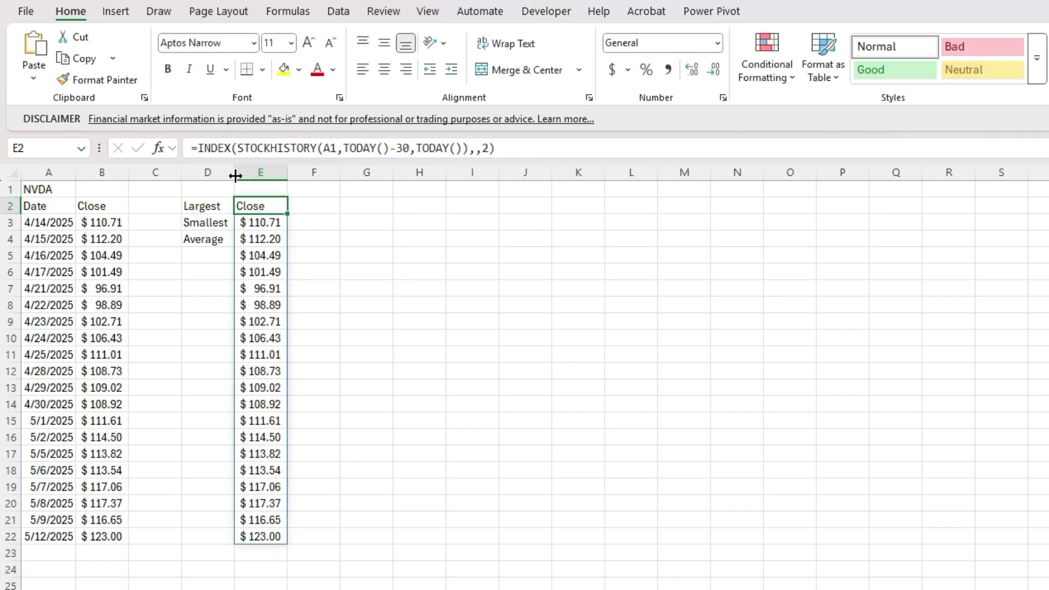
pyautogui.click(201, 148)
pyautogui.write('max(')
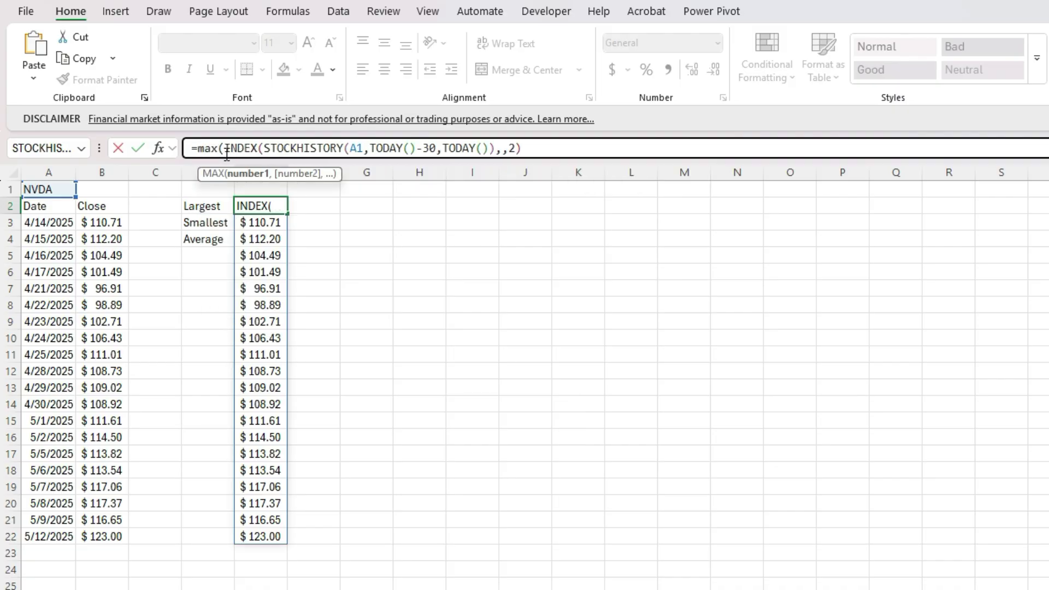
pyautogui.click(568, 149)
pyautogui.write(')')
pyautogui.press('Return')
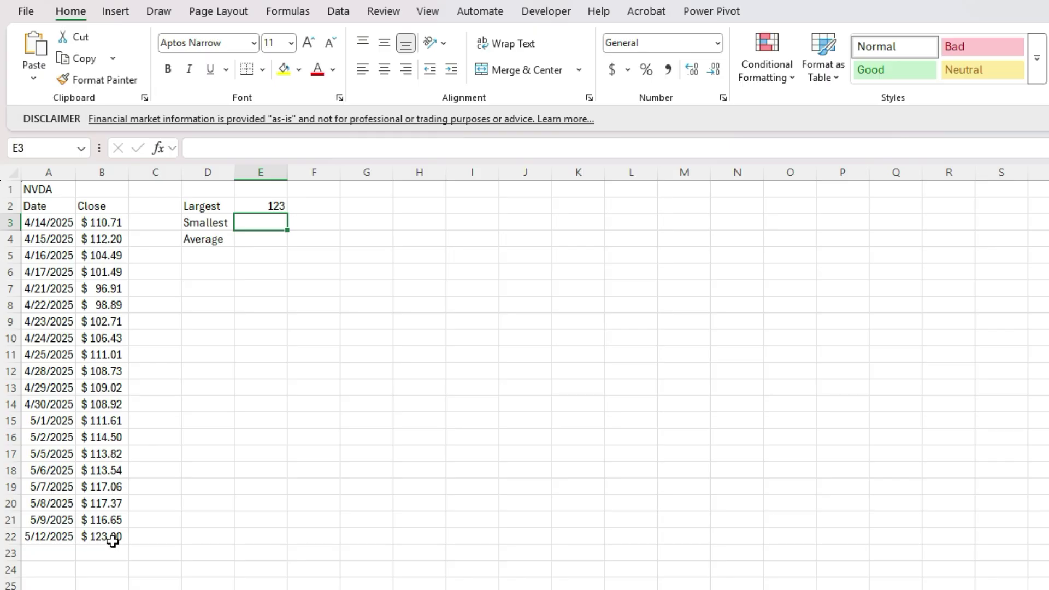
# Give E2 Comma Style and copy its MAX formula
pyautogui.click(269, 206)
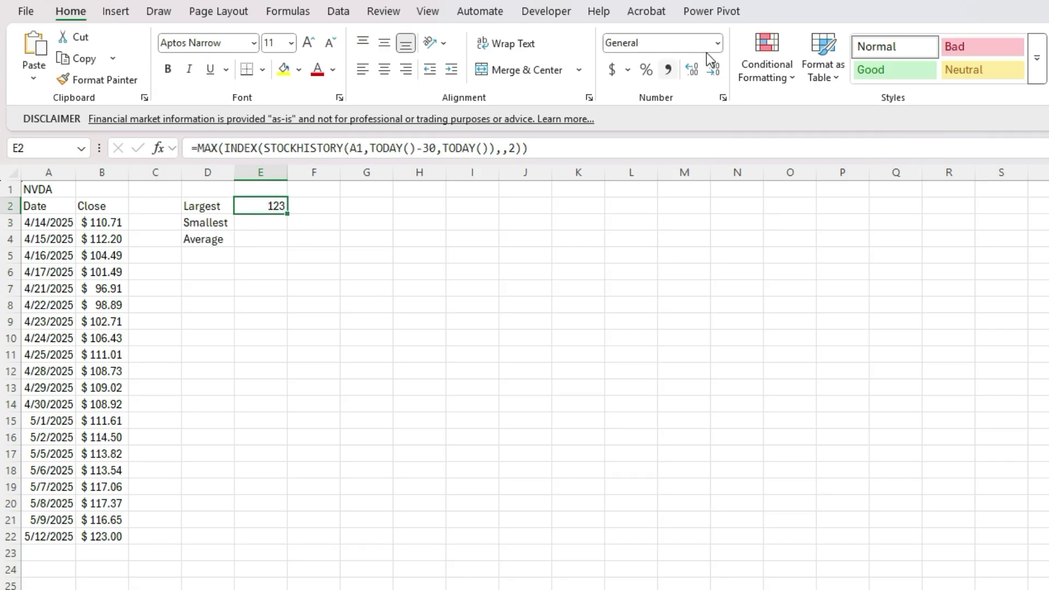
pyautogui.click(670, 72)
pyautogui.tripleClick(547, 146)
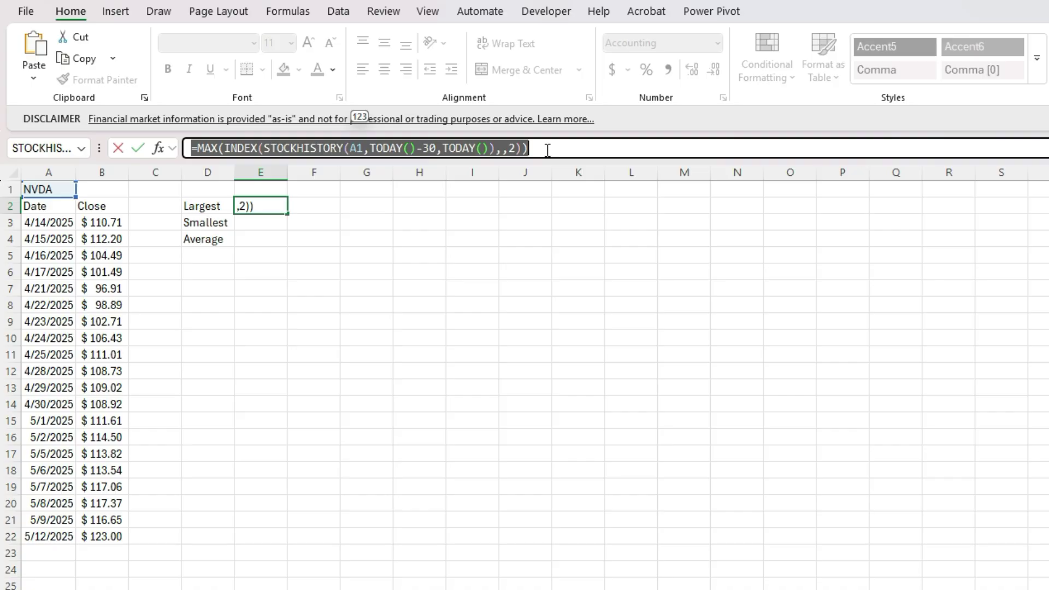
pyautogui.hotkey('ctrl', 'c')
pyautogui.press('Escape')
# Put the formula in E3 with MIN instead of MAX, showing the smallest close 96.91
pyautogui.click(258, 222)
pyautogui.click(265, 155)
pyautogui.hotkey('ctrl', 'v')
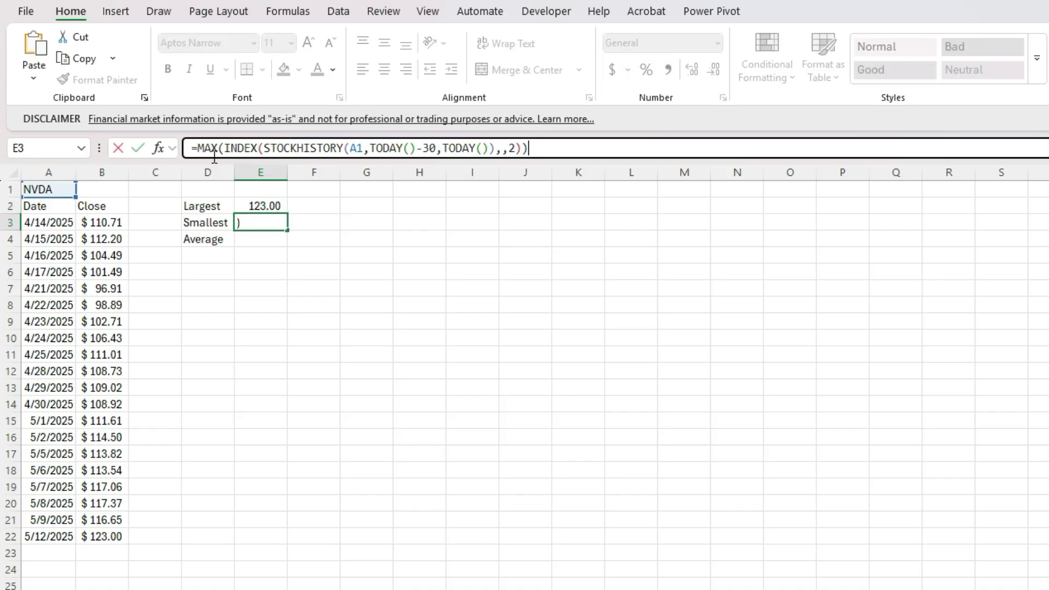
pyautogui.click(207, 148)
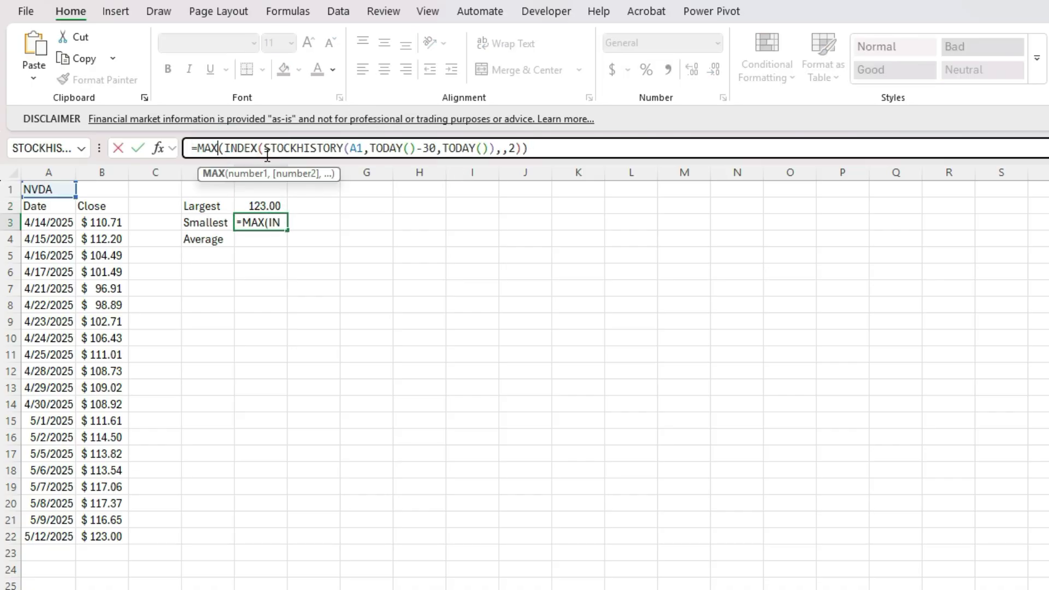
pyautogui.press('BackSpace')
pyautogui.press('BackSpace')
pyautogui.write('IN')
pyautogui.press('Return')
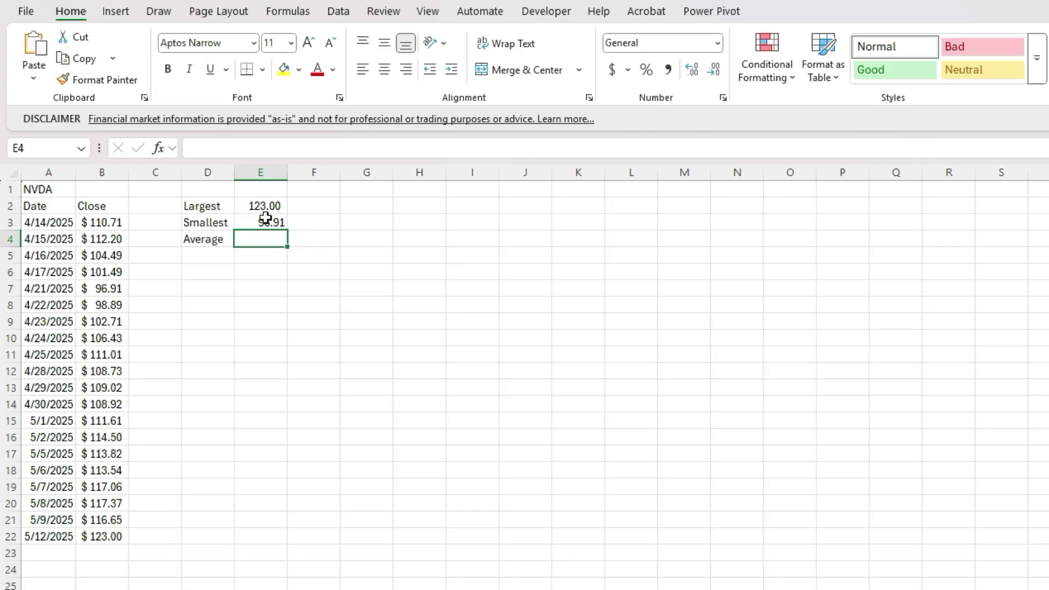
# Put the formula in E4 with AVERAGE instead of MAX, giving 109.953
pyautogui.click(289, 147)
pyautogui.hotkey('ctrl', 'v')
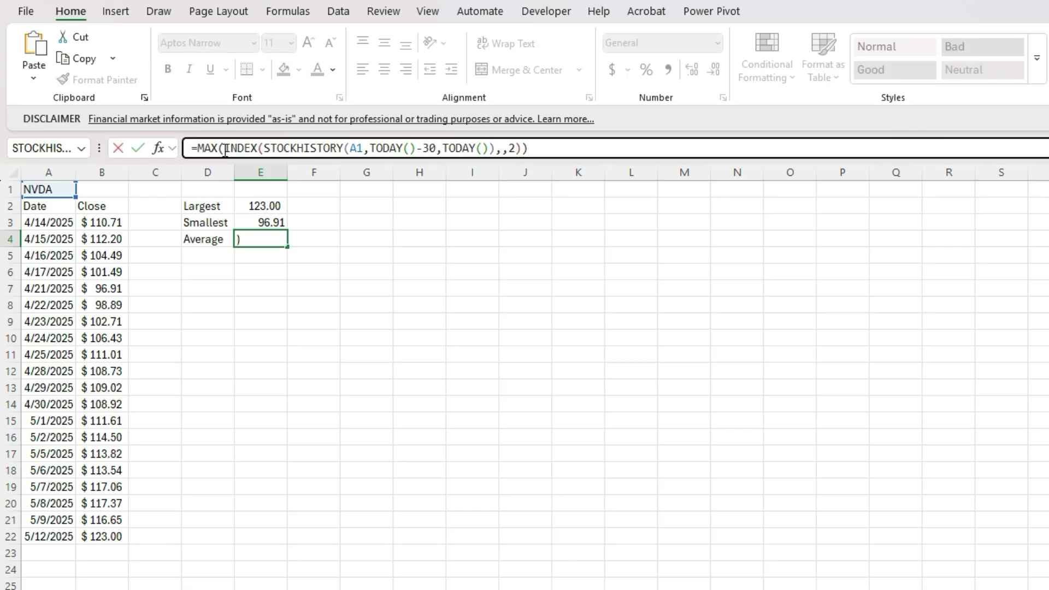
pyautogui.doubleClick(208, 148)
pyautogui.write('average')
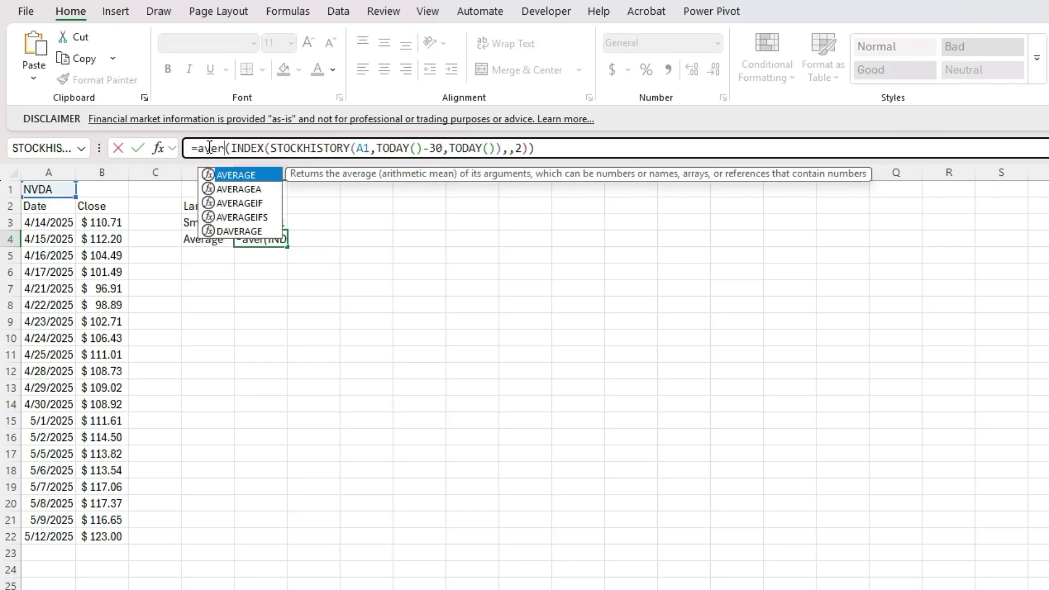
pyautogui.press('Return')
pyautogui.press('Up')
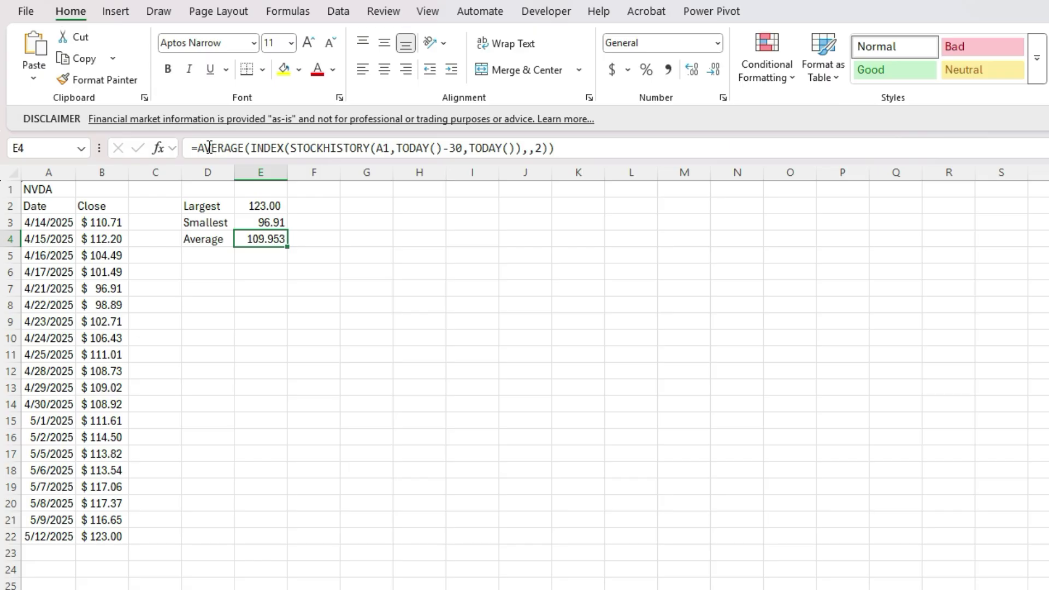
# Label D5 StDev and enter the STDEV version of the formula in E5, giving 6.652495
pyautogui.press('Left')
pyautogui.press('Down')
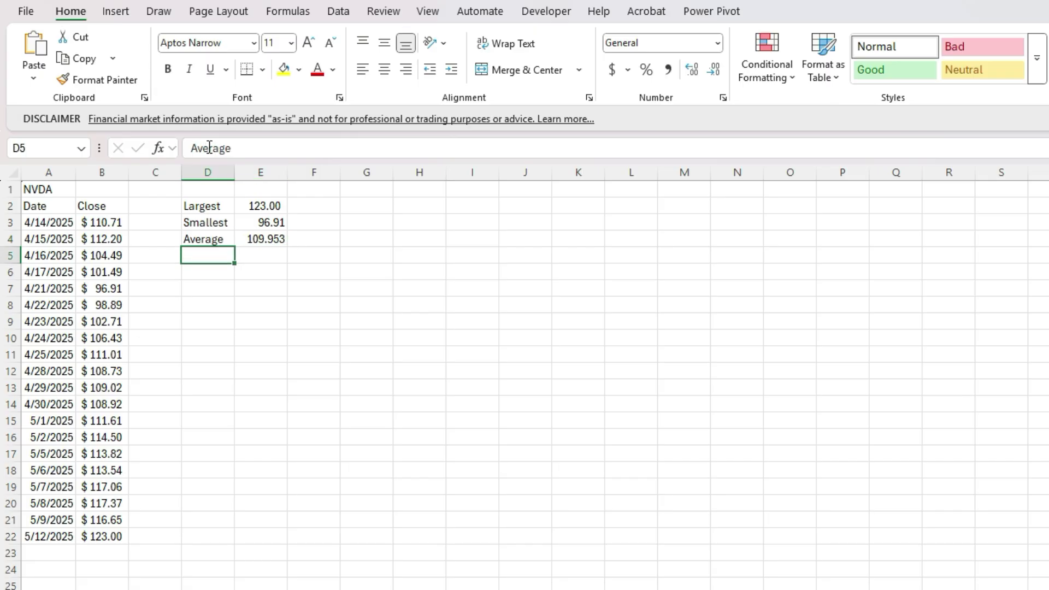
pyautogui.write('StDev')
pyautogui.press('Tab')
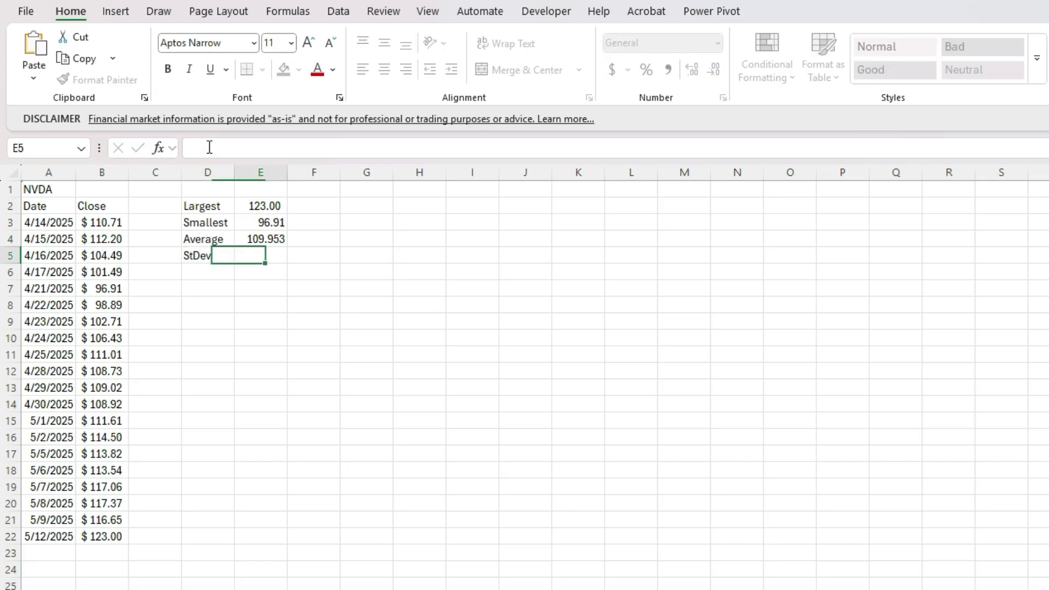
pyautogui.click(210, 147)
pyautogui.hotkey('ctrl', 'v')
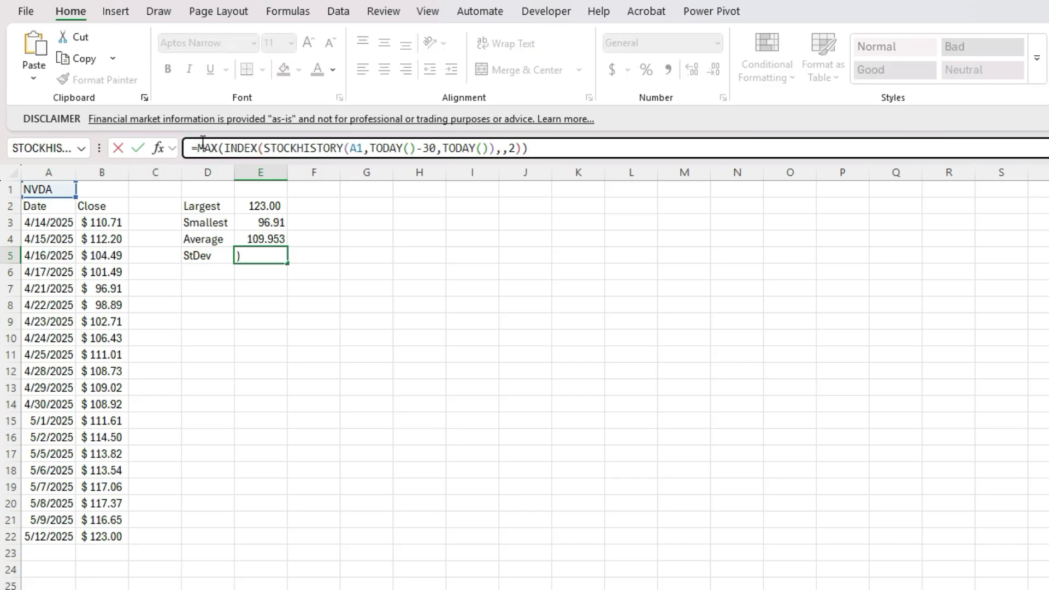
pyautogui.doubleClick(209, 148)
pyautogui.write('stdev')
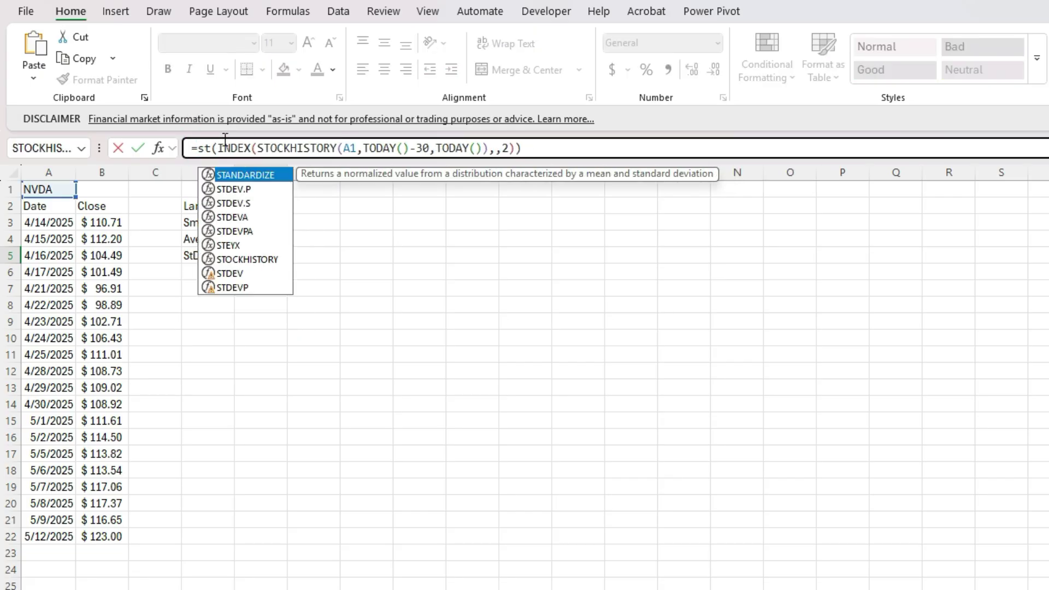
pyautogui.press('Return')
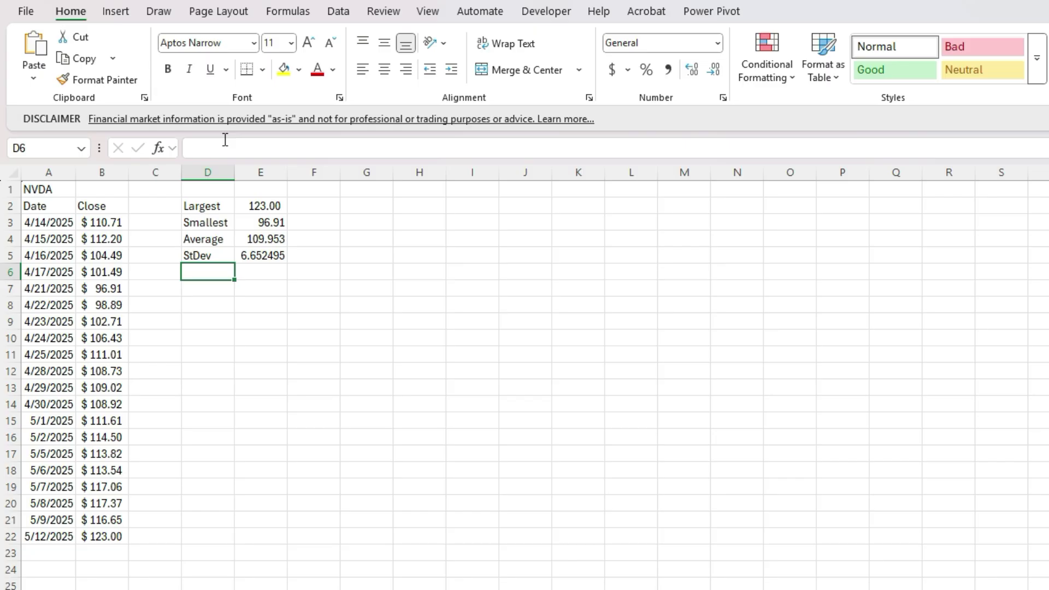
# Add a Coefficient of Variation row with =E5/E4 as a percentage (6%), widening column D
pyautogui.write('Coef')
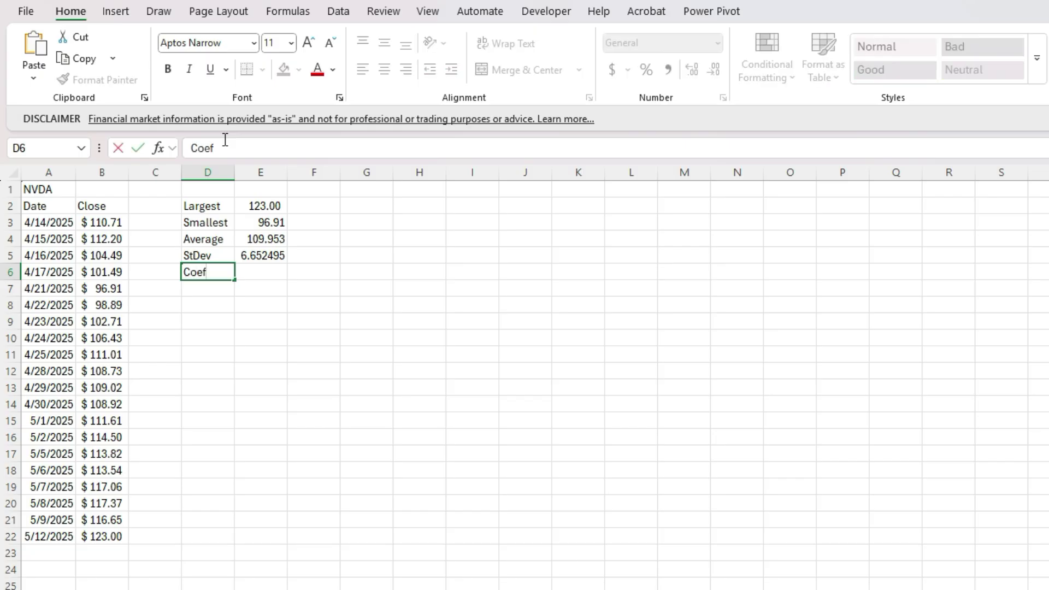
pyautogui.write('ficient of Variation')
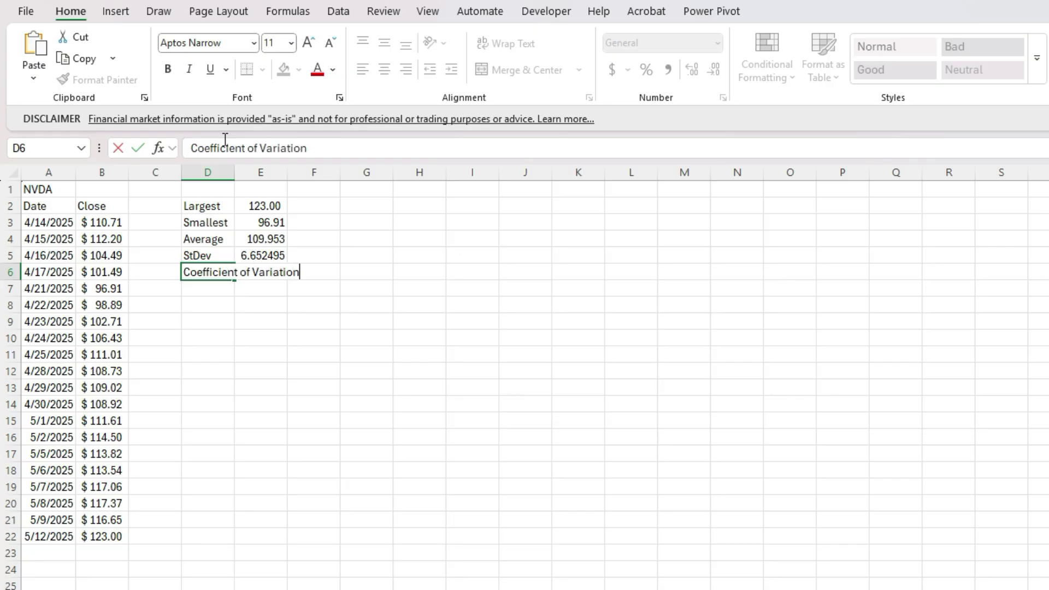
pyautogui.press('Tab')
pyautogui.write('=')
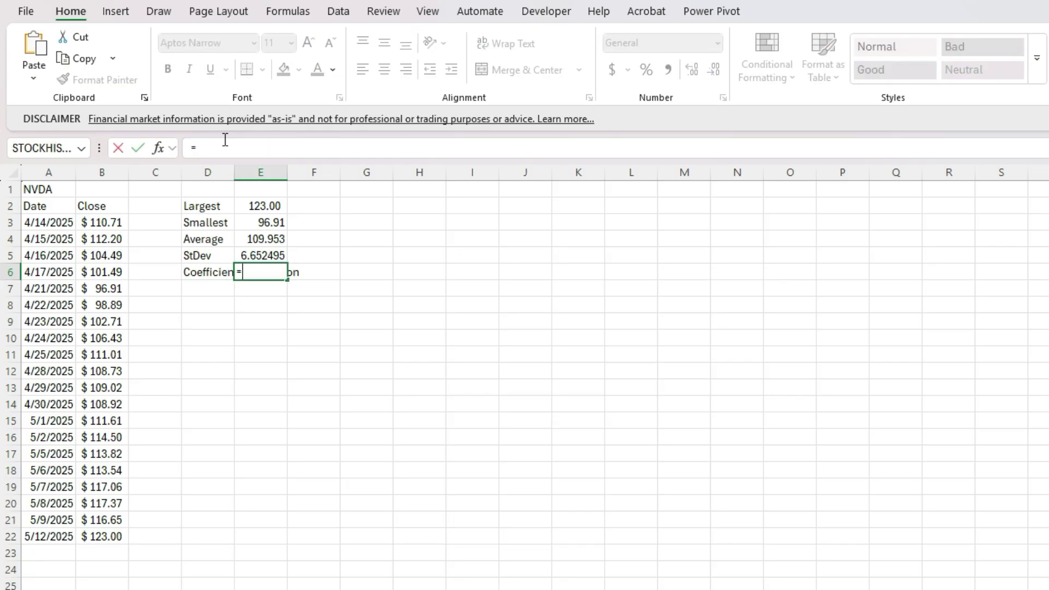
pyautogui.press('Up')
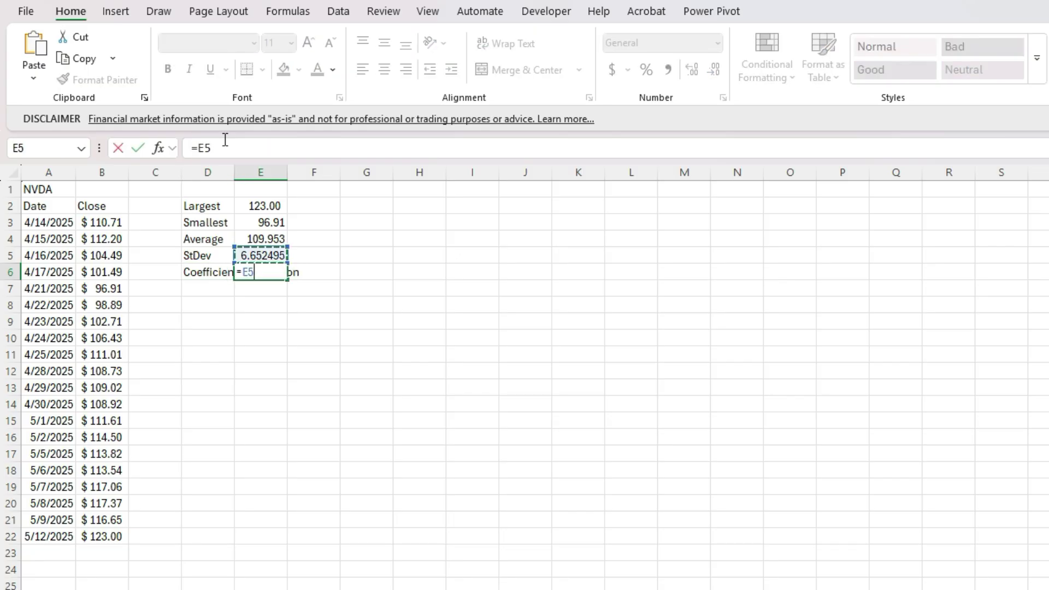
pyautogui.write('/')
pyautogui.press('Up')
pyautogui.press('Up')
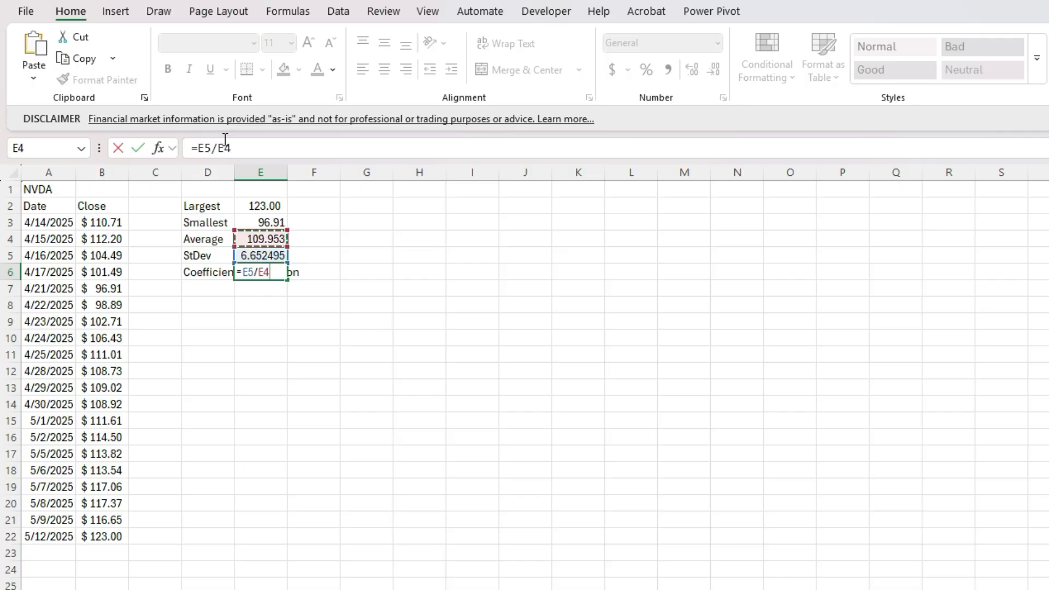
pyautogui.press('Return')
pyautogui.press('Up')
pyautogui.press('Right')
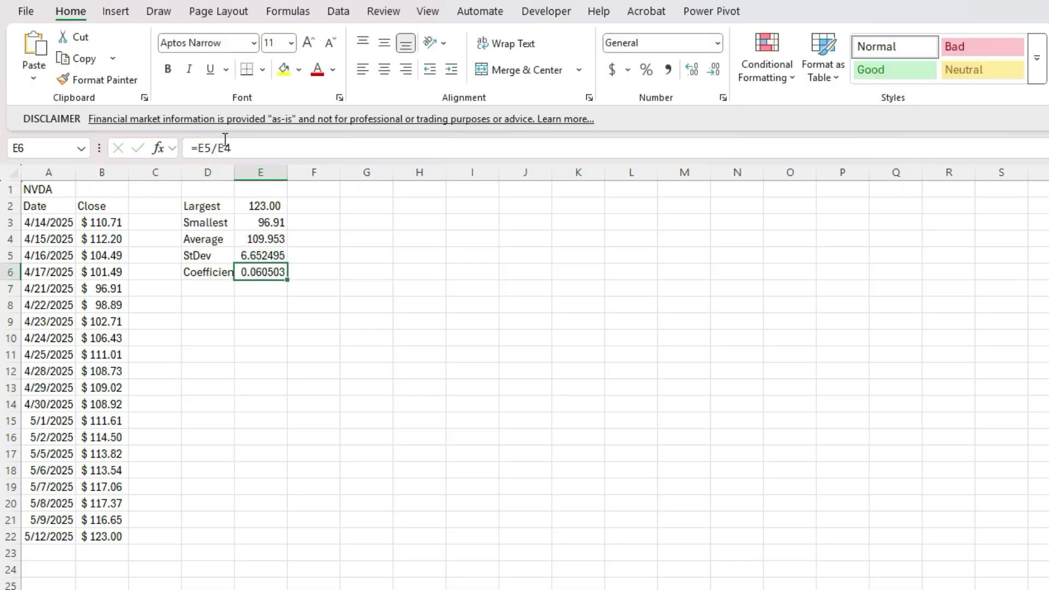
pyautogui.click(646, 70)
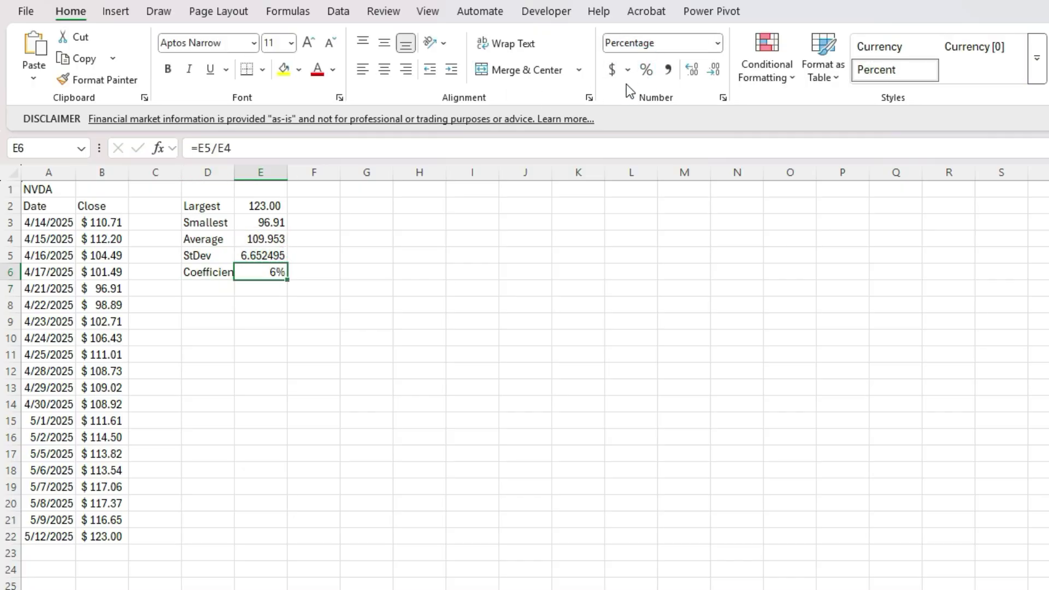
pyautogui.doubleClick(234, 172)
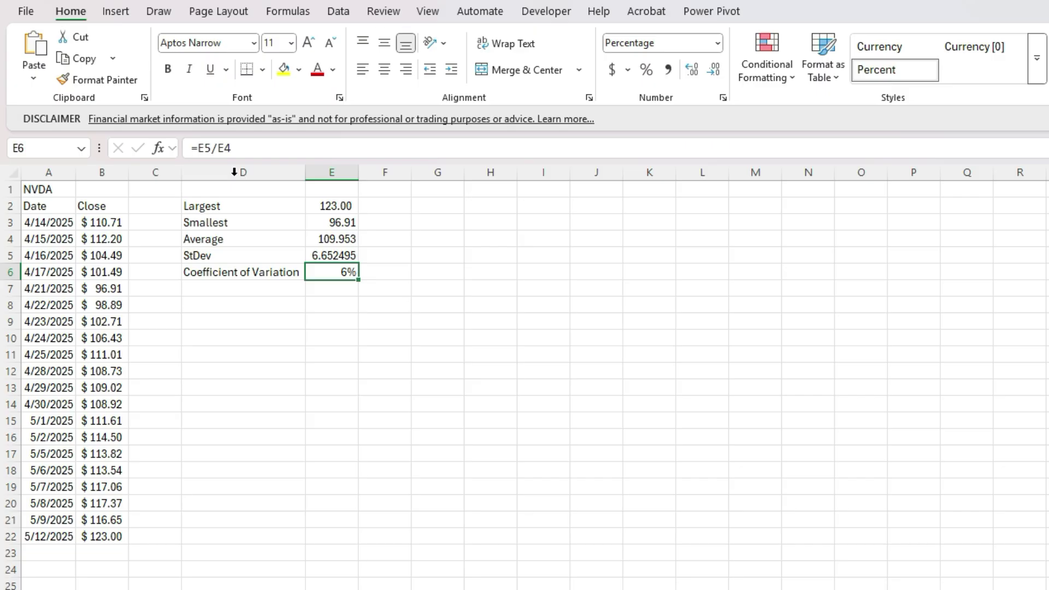
pyautogui.click(208, 307)
# Enter Average Volume, Current Volume and Relative Volume in D8:D10
pyautogui.write('Averag')
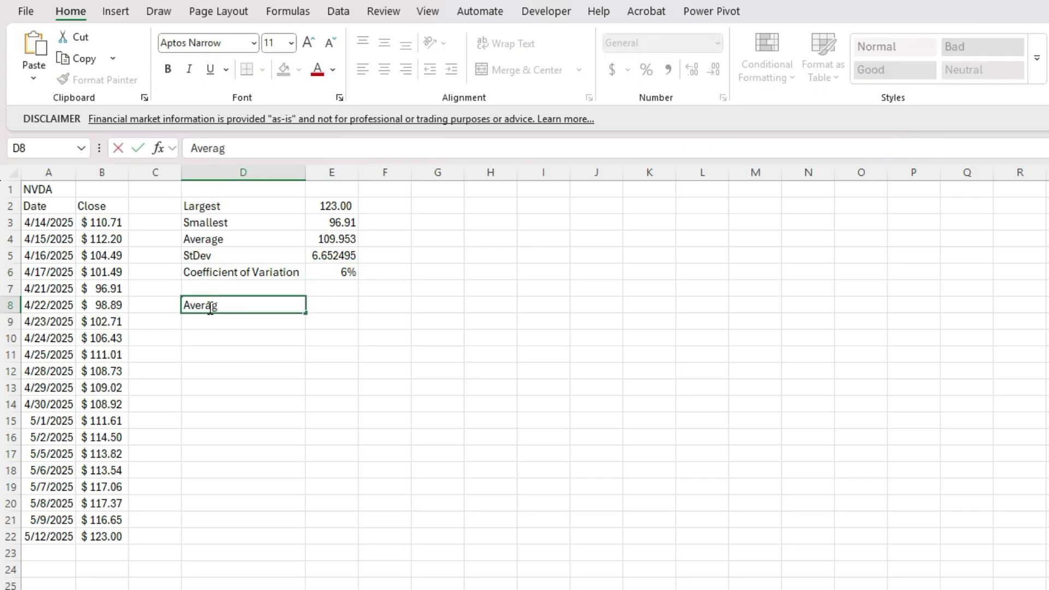
pyautogui.write('e Volume')
pyautogui.press('Return')
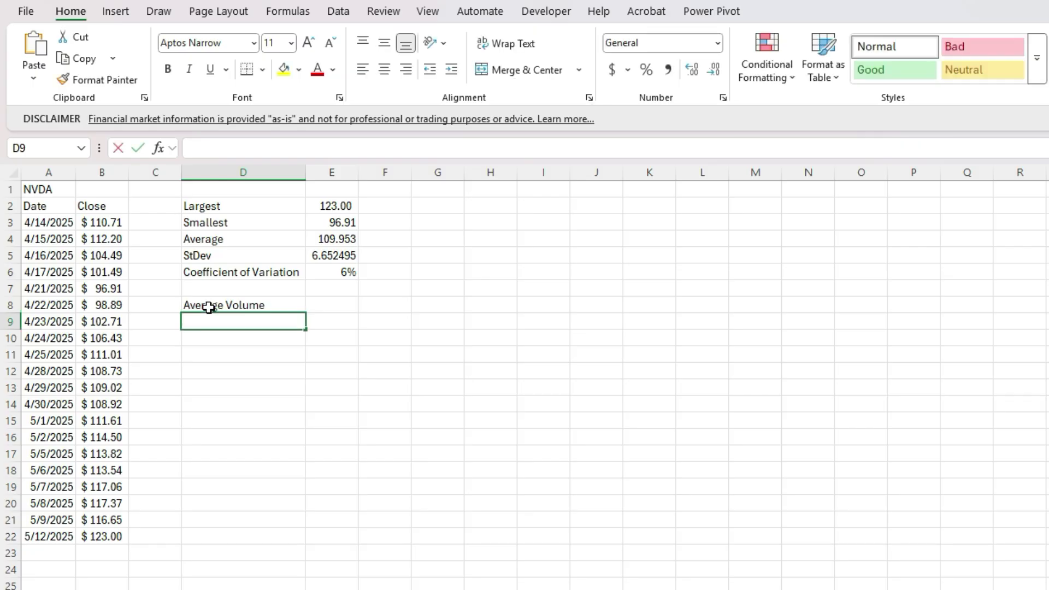
pyautogui.write('Current Volume')
pyautogui.press('Return')
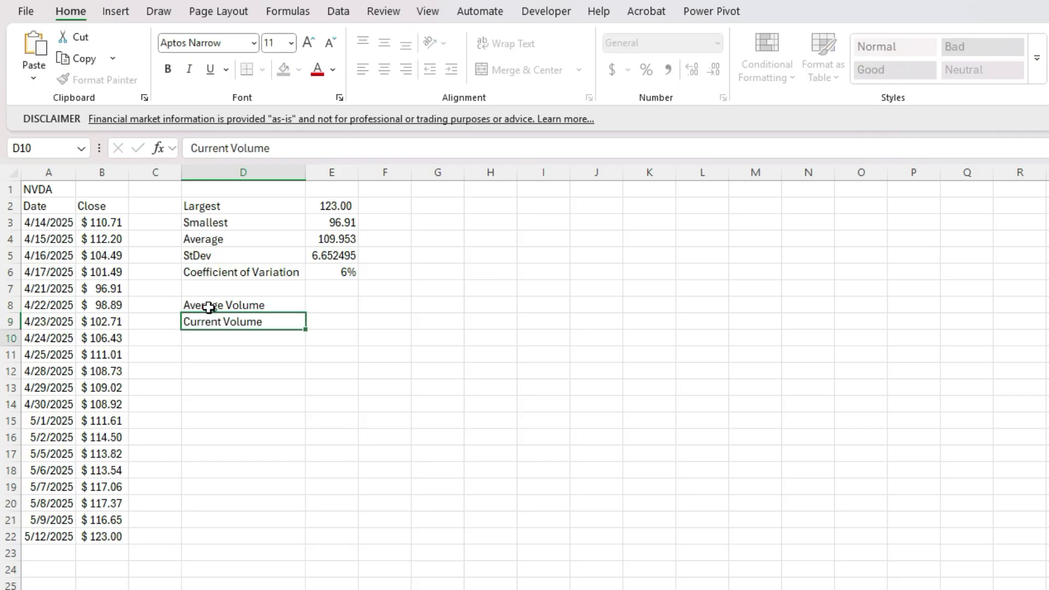
pyautogui.write('Relative Volume')
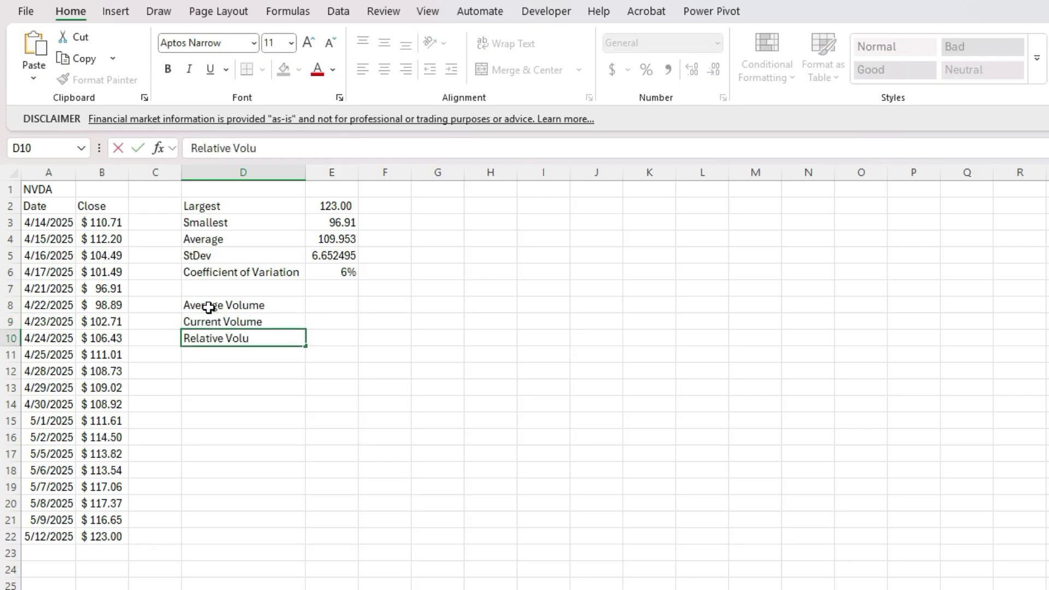
pyautogui.click(326, 305)
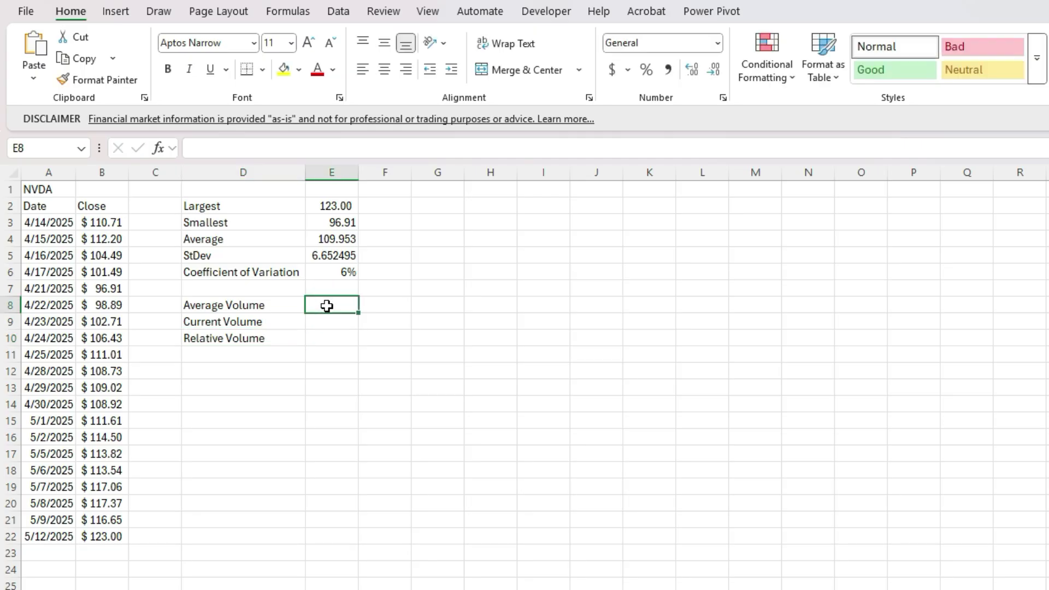
pyautogui.click(59, 212)
# Enter =STOCKHISTORY(A1,TODAY()-30,TODAY(),,,5) in E8 for daily volumes and widen column E to fit
pyautogui.tripleClick(428, 148)
pyautogui.hotkey('ctrl', 'c')
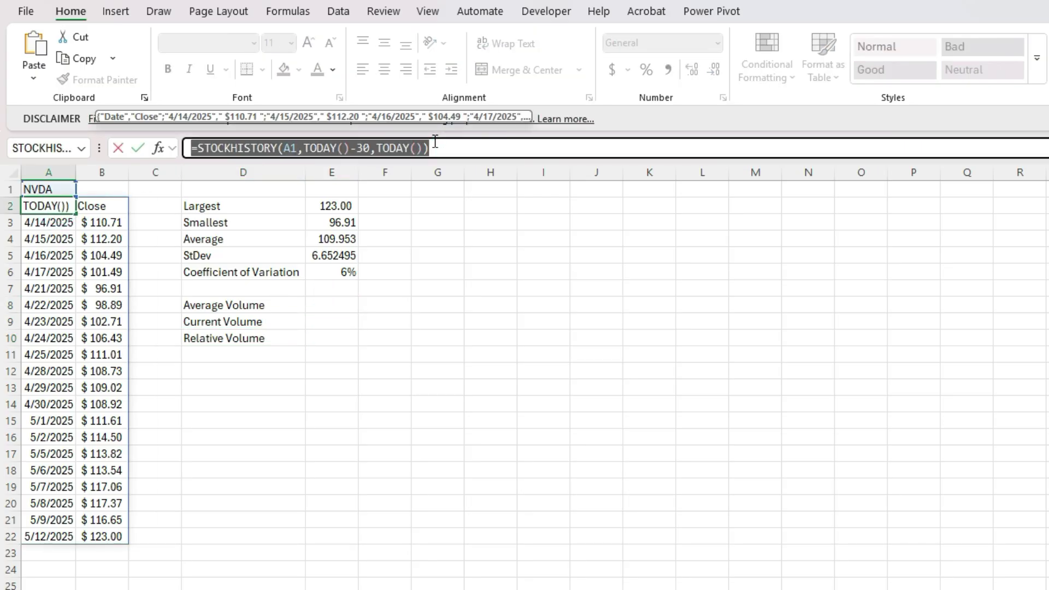
pyautogui.press('Escape')
pyautogui.click(325, 304)
pyautogui.click(274, 148)
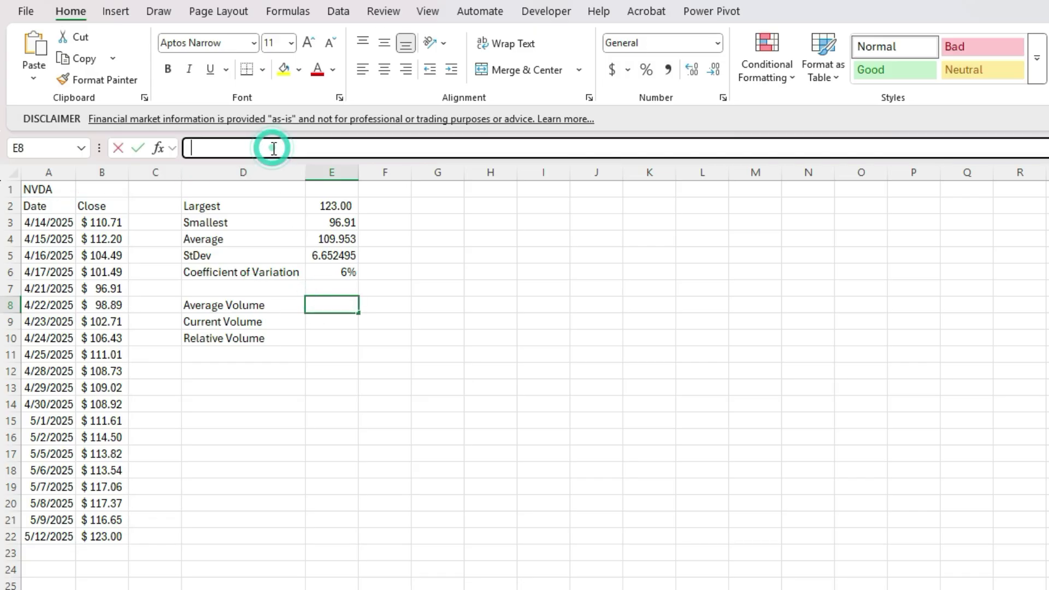
pyautogui.hotkey('ctrl', 'v')
pyautogui.press('BackSpace')
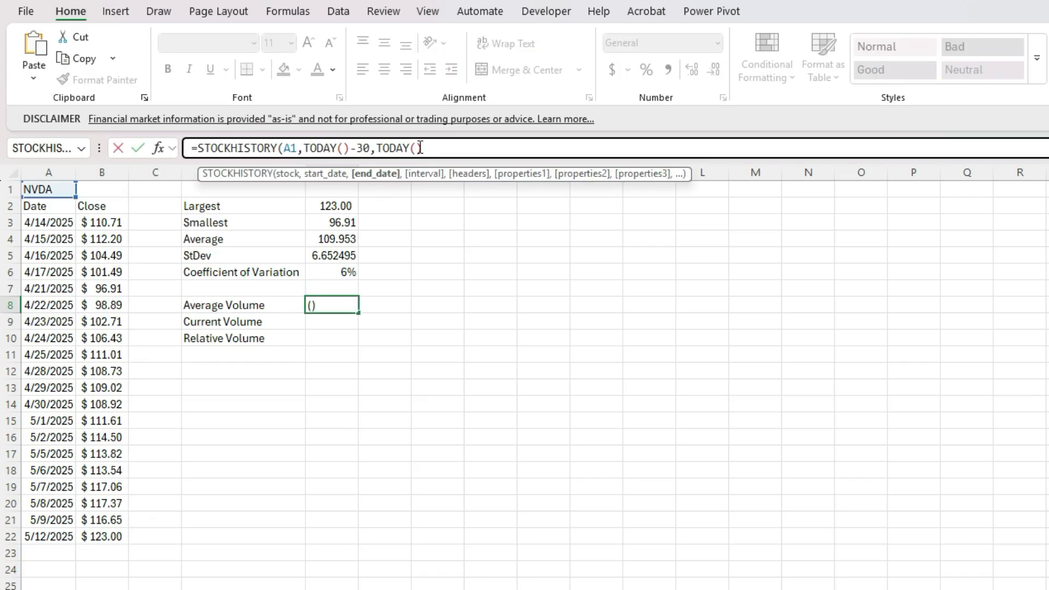
pyautogui.write(',,')
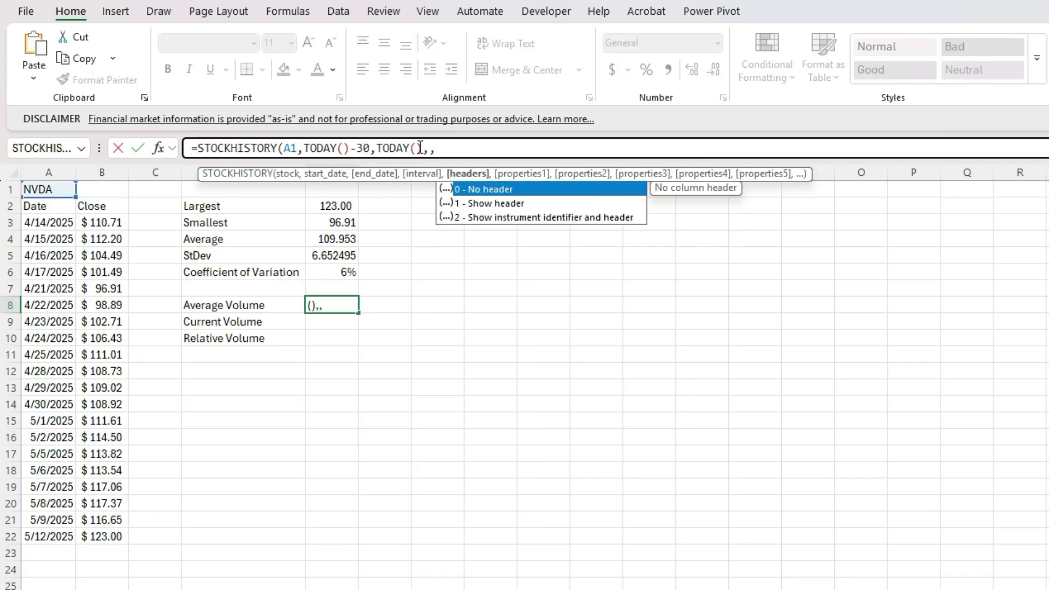
pyautogui.write(',')
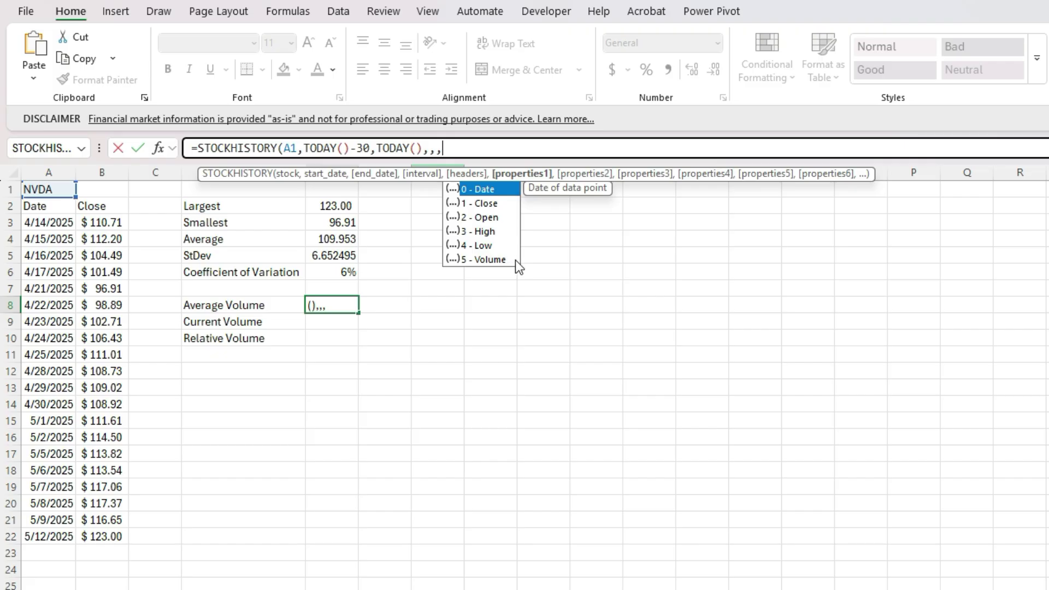
pyautogui.write('5')
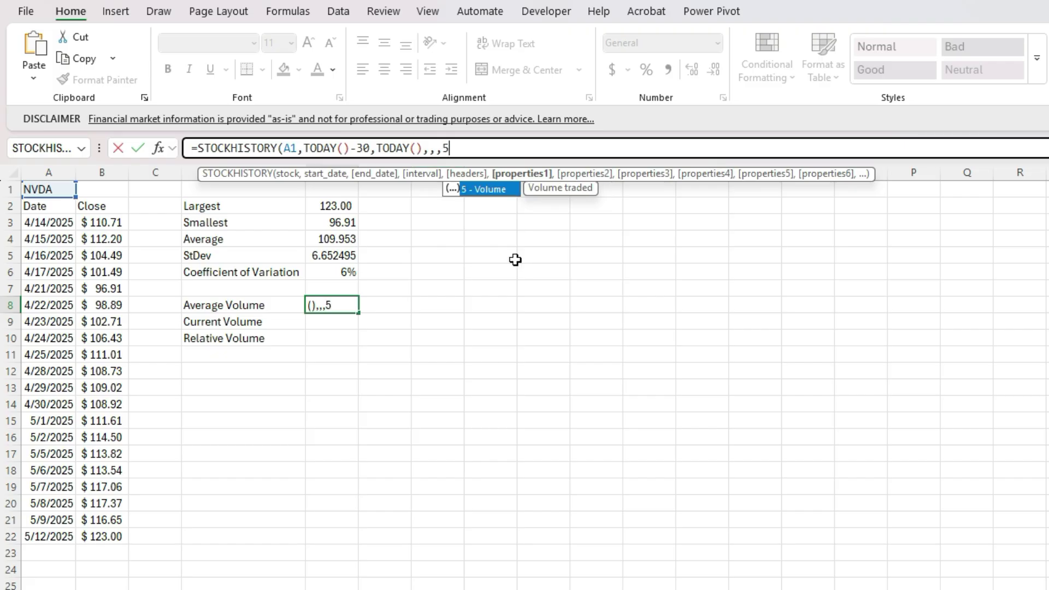
pyautogui.write(')')
pyautogui.press('Return')
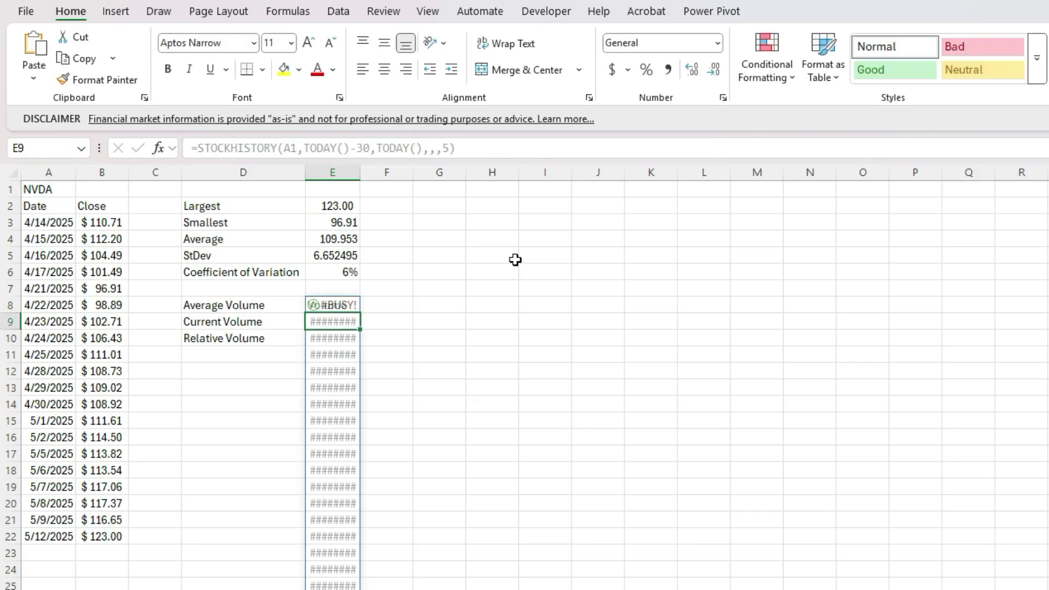
pyautogui.doubleClick(360, 173)
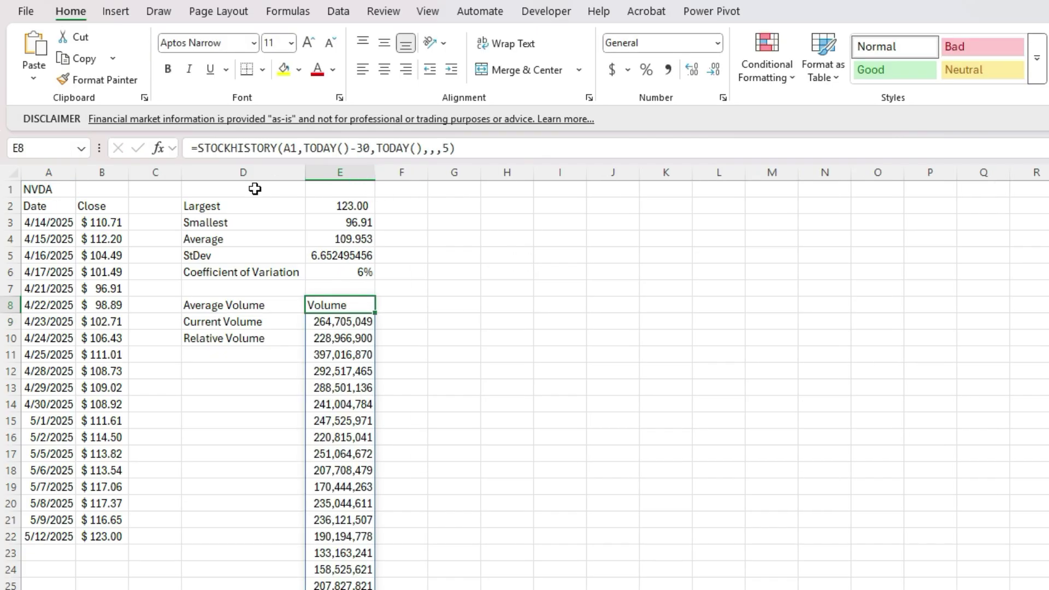
pyautogui.click(199, 150)
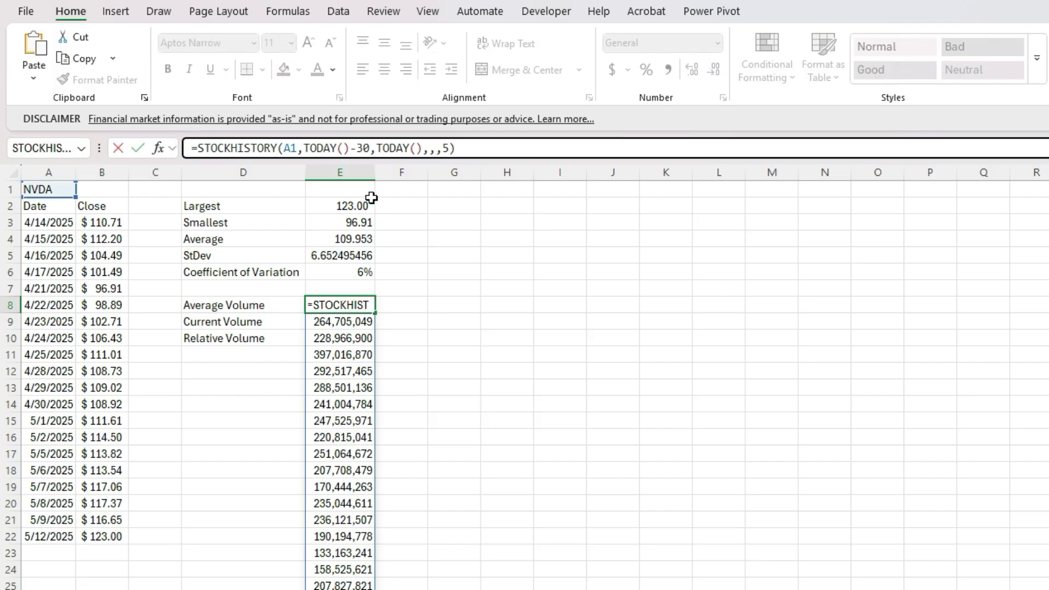
# Wrap E8's volume formula in AVERAGE, divide by 1000000, and apply Comma Style to show 226.38
pyautogui.write('average(')
pyautogui.press('End')
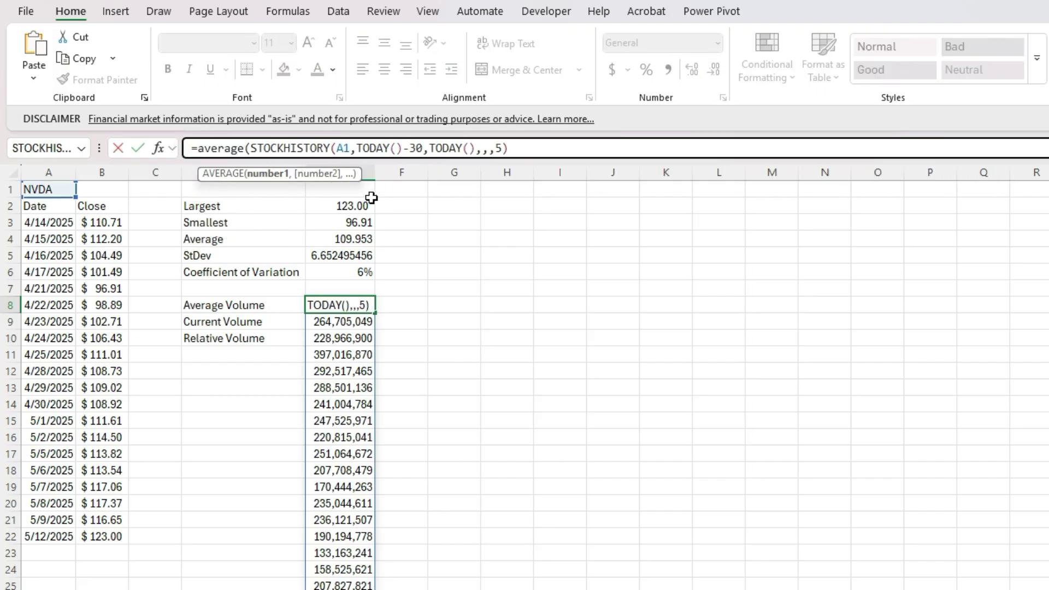
pyautogui.write(')')
pyautogui.press('Return')
pyautogui.press('Up')
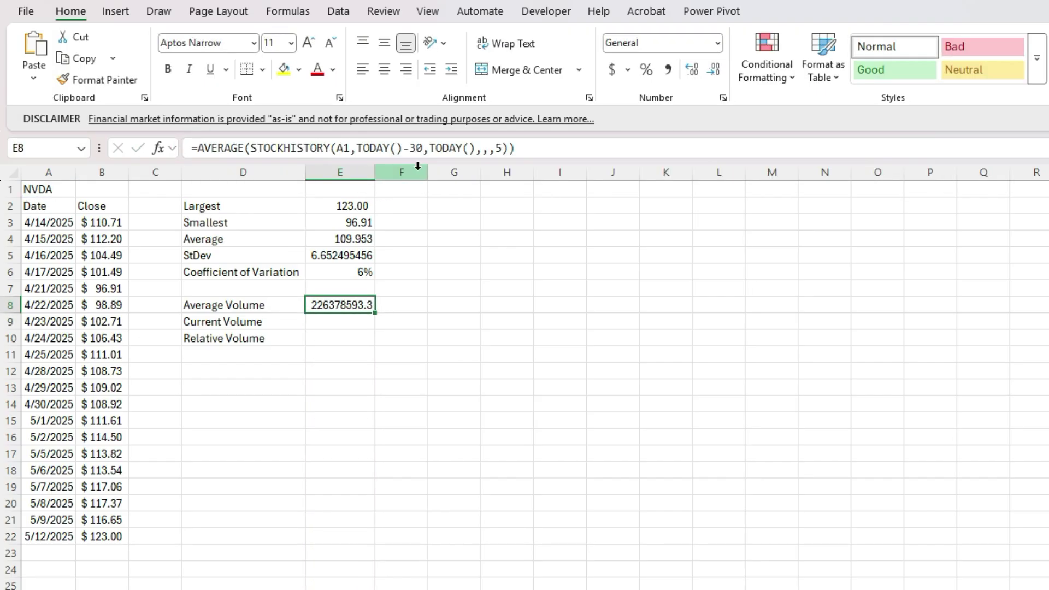
pyautogui.click(527, 152)
pyautogui.write('/')
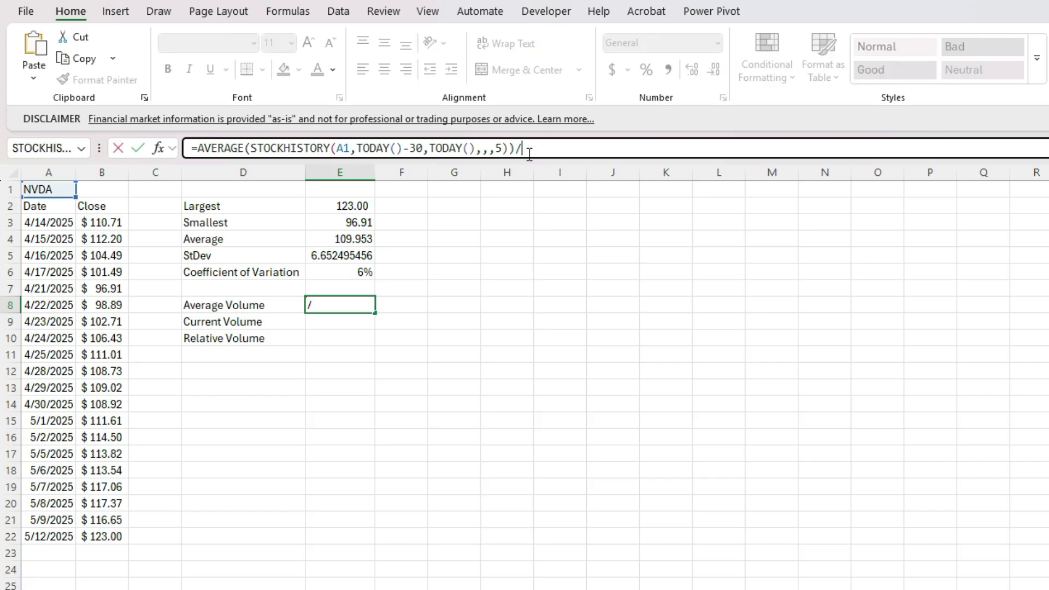
pyautogui.write('1000000')
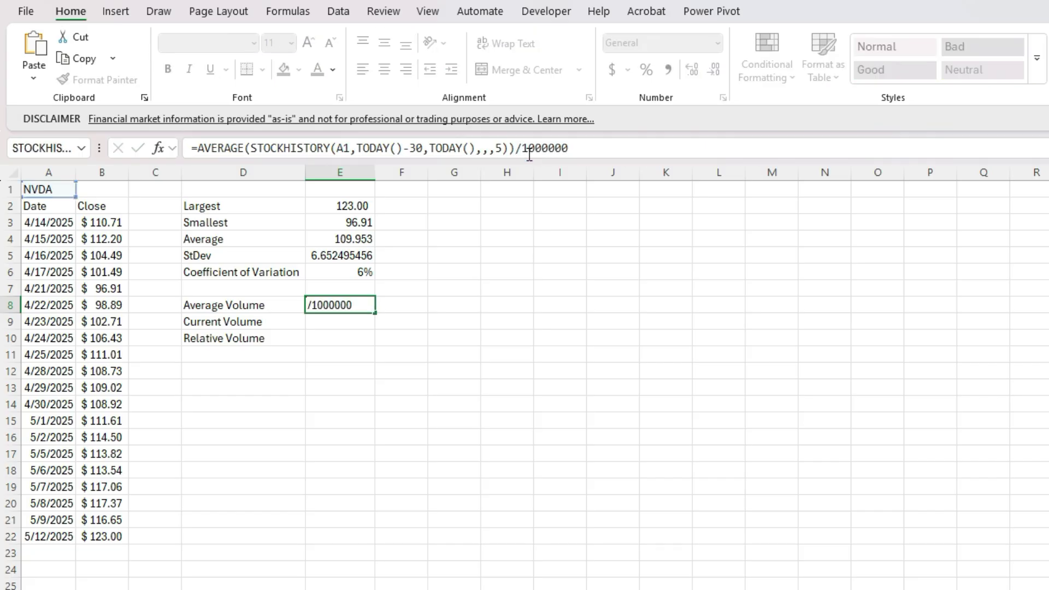
pyautogui.press('Return')
pyautogui.press('Up')
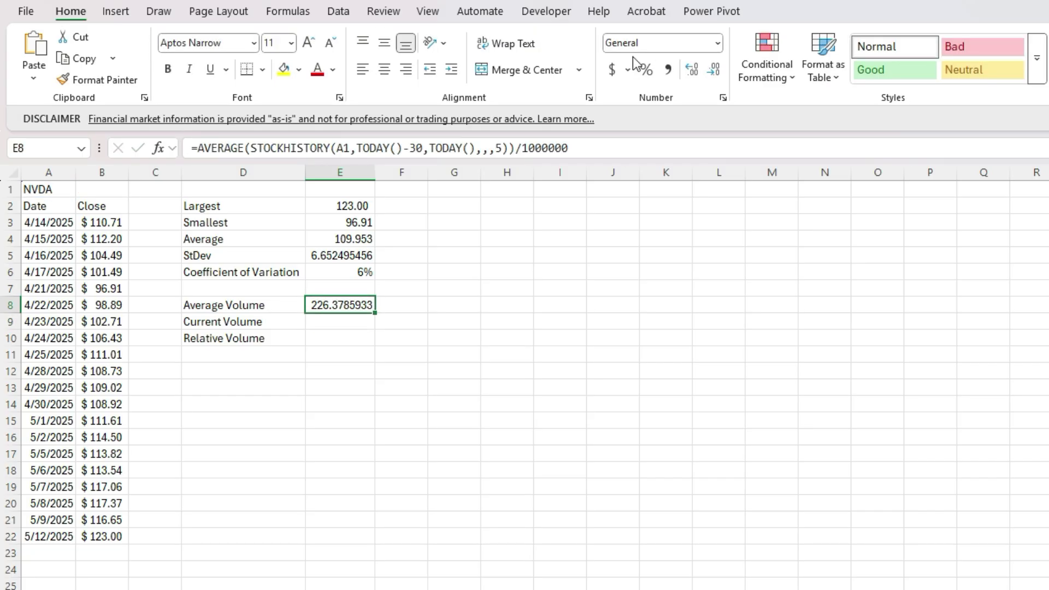
pyautogui.click(667, 70)
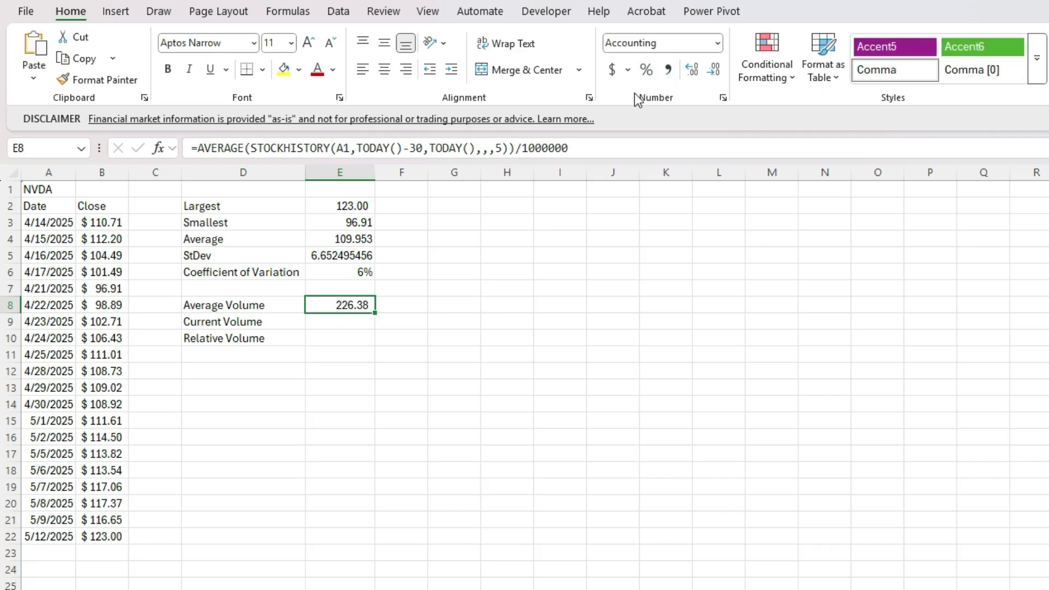
pyautogui.press('Down')
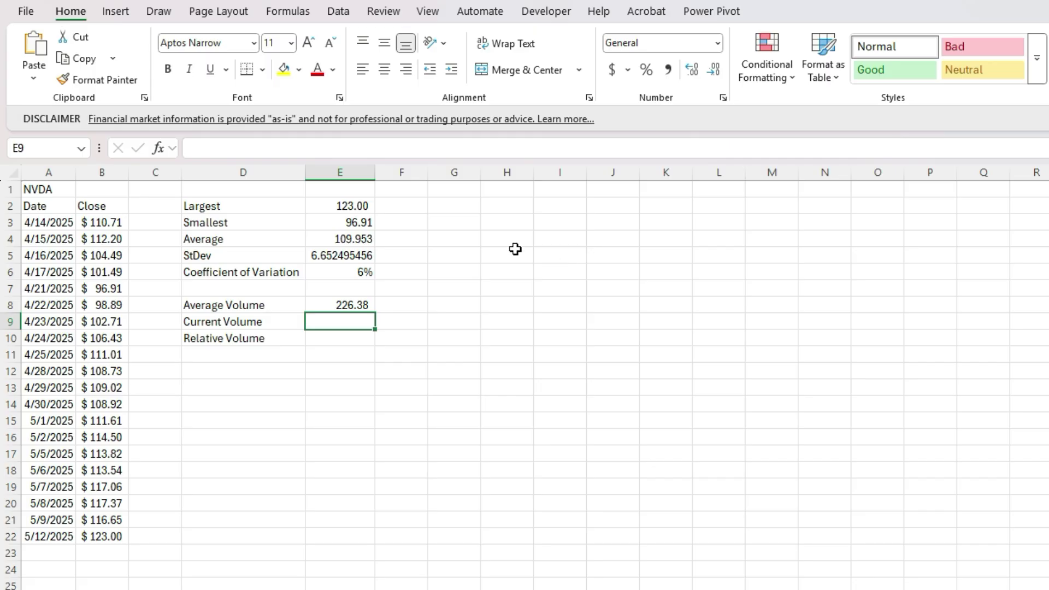
# Paste the volume STOCKHISTORY formula into E9 with both dates changed to TODAY()-1
pyautogui.click(218, 150)
pyautogui.write('STOCKHISTORY(A1,TODAY()-30,TODAY(),,,5)')
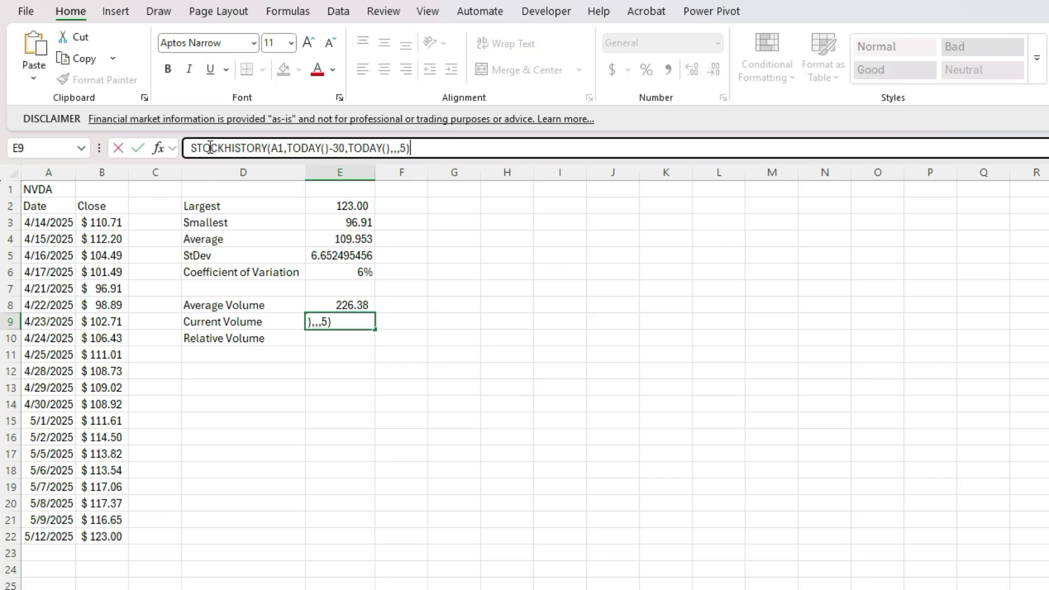
pyautogui.click(194, 148)
pyautogui.write('=')
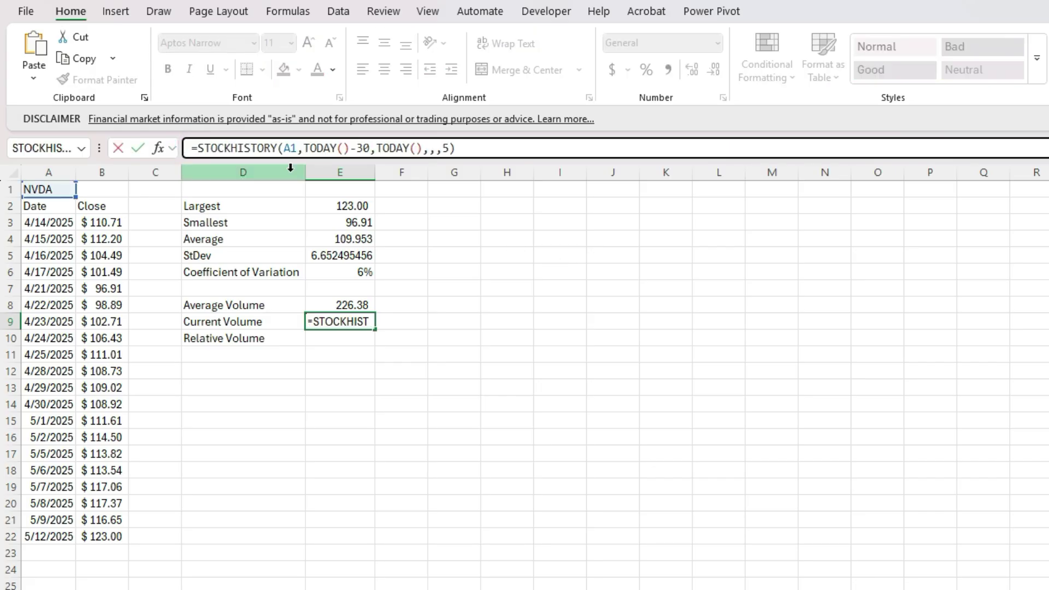
pyautogui.click(367, 147)
pyautogui.press('Delete')
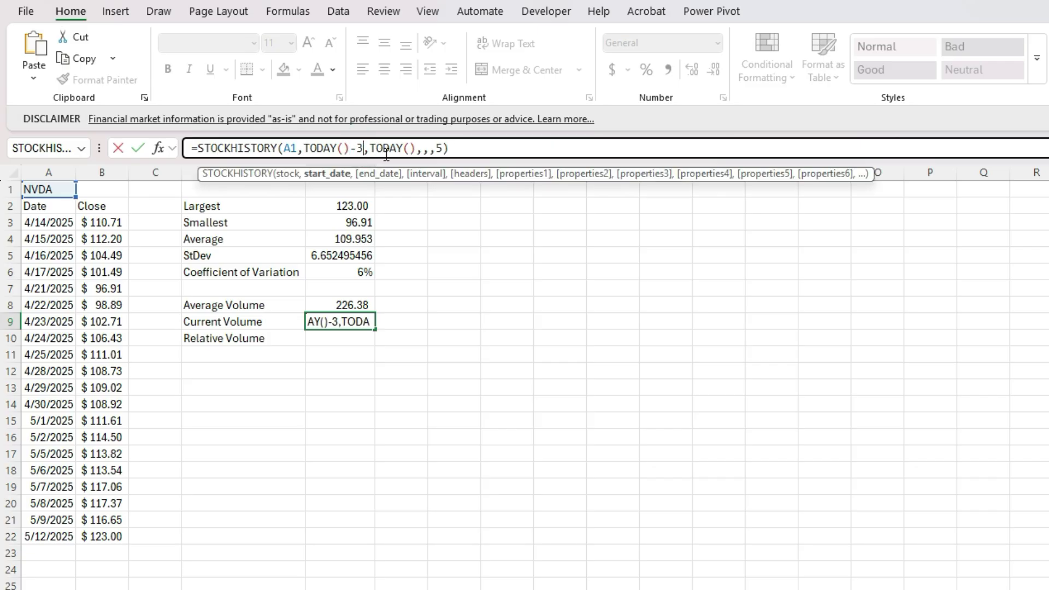
pyautogui.write('1')
pyautogui.press('Left')
pyautogui.press('BackSpace')
pyautogui.click(416, 148)
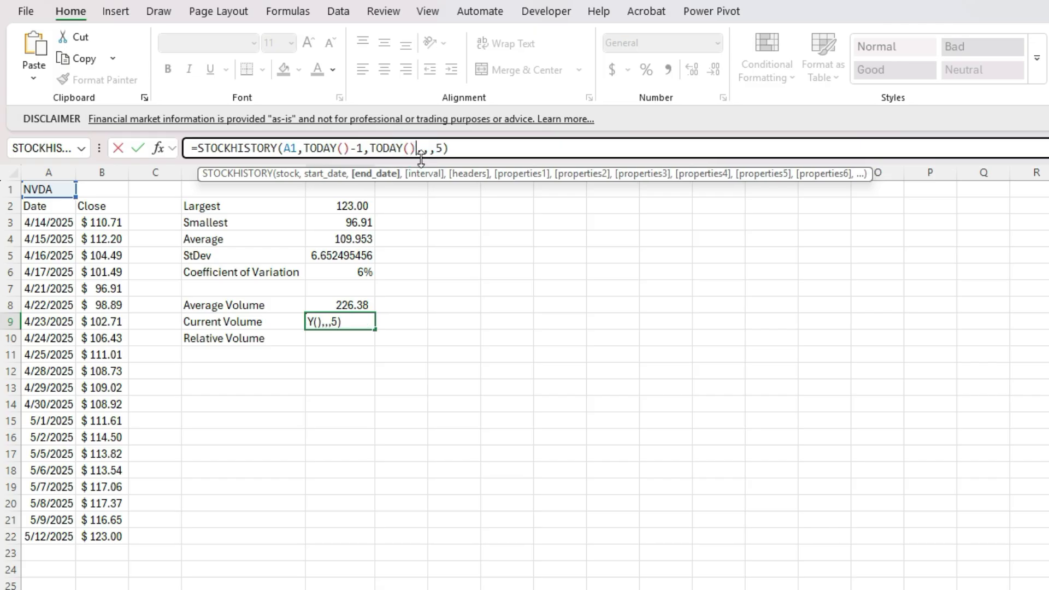
pyautogui.write('-1')
pyautogui.press('Return')
pyautogui.press('Up')
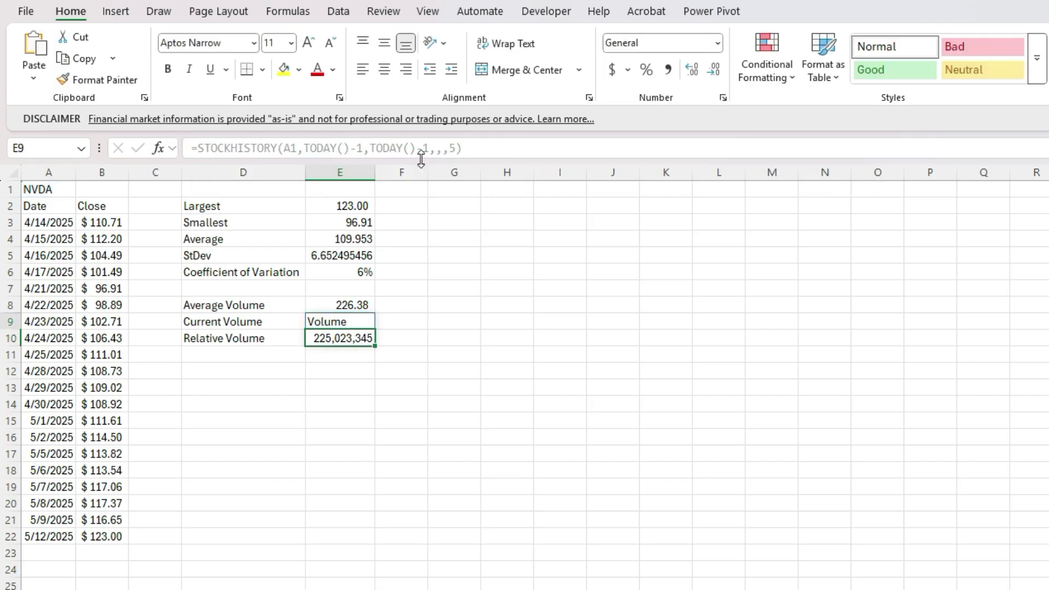
# Wrap E9's formula in INDEX(...,2) and divide by 1000000, giving 225.023345
pyautogui.click(200, 143)
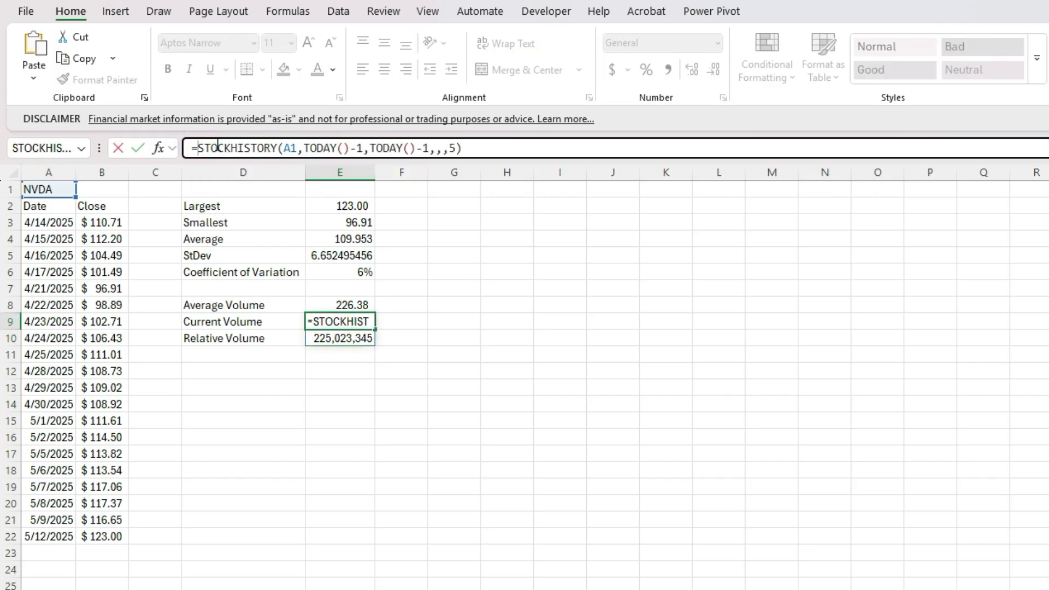
pyautogui.write('index(')
pyautogui.press('End')
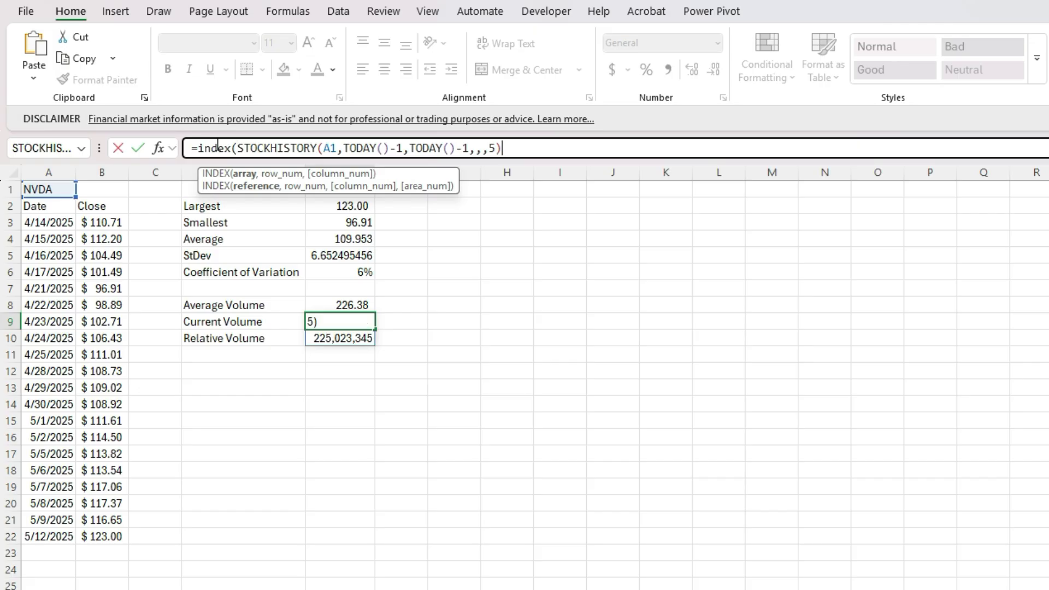
pyautogui.write(',2')
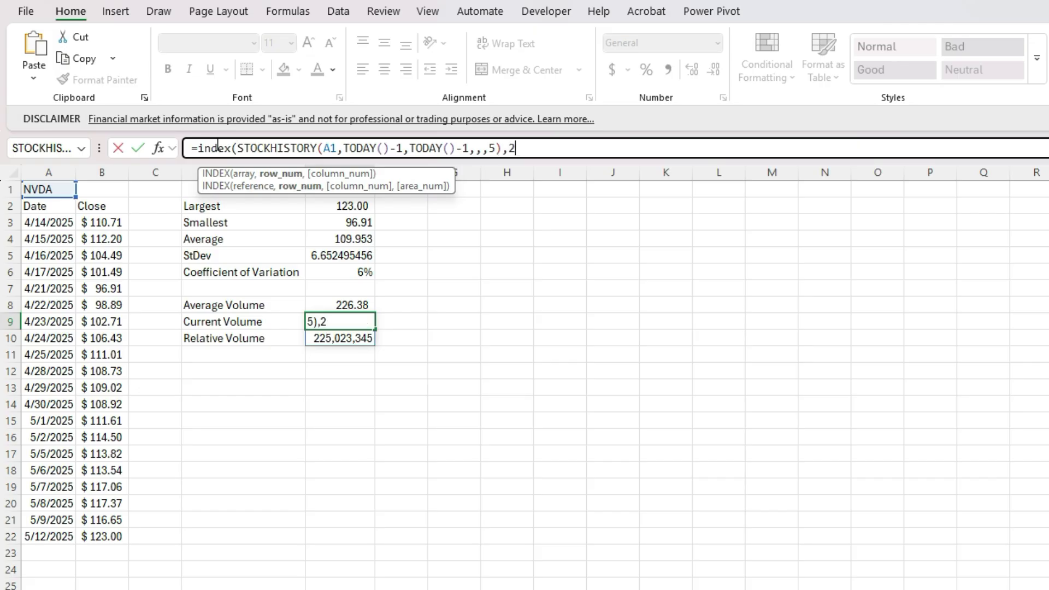
pyautogui.write(')')
pyautogui.press('Return')
pyautogui.press('Up')
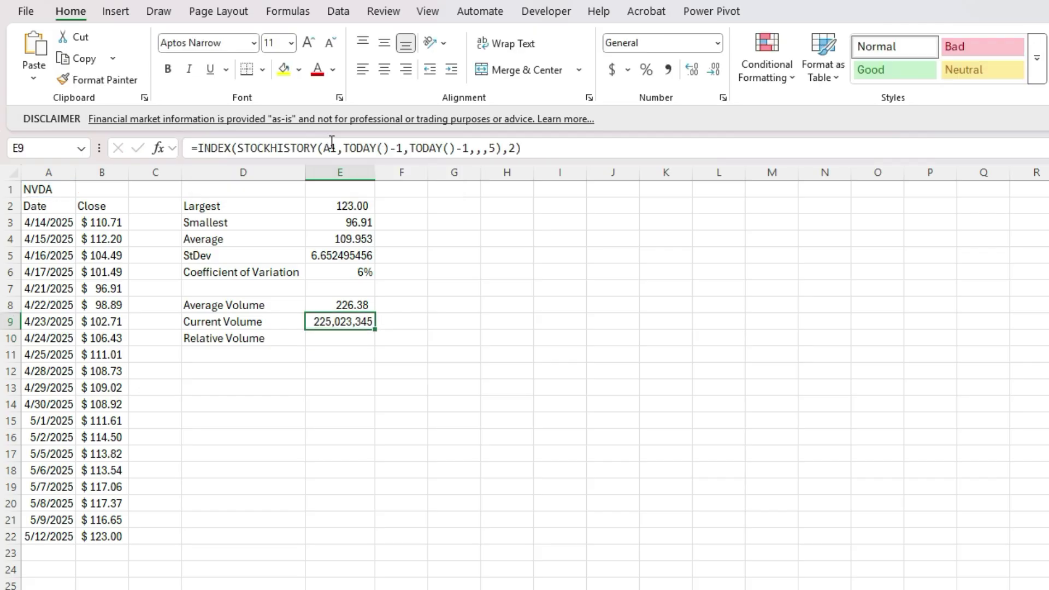
pyautogui.click(519, 147)
pyautogui.write('/1')
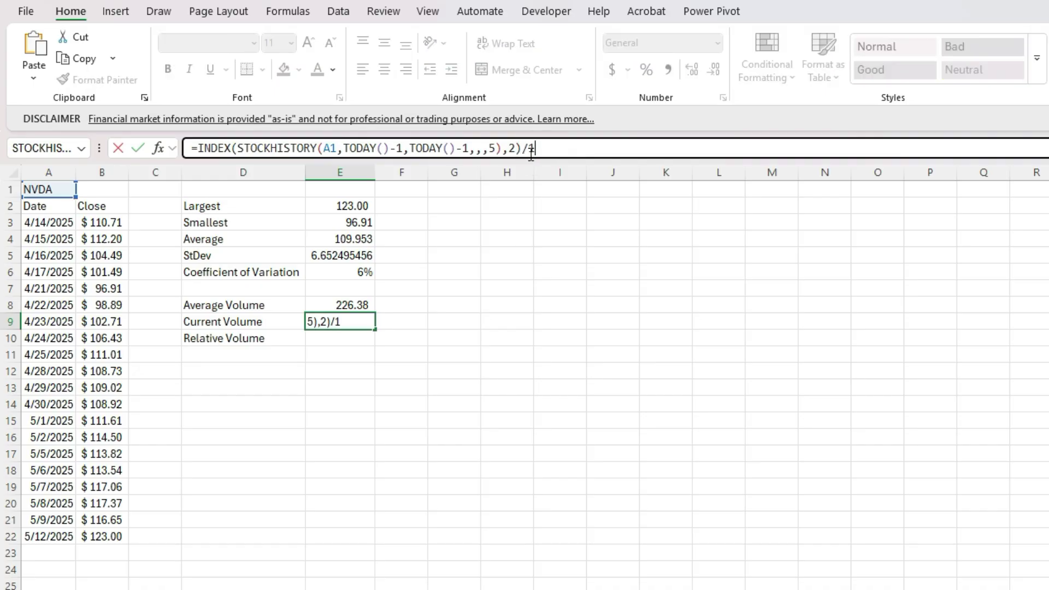
pyautogui.write('000000')
pyautogui.press('Return')
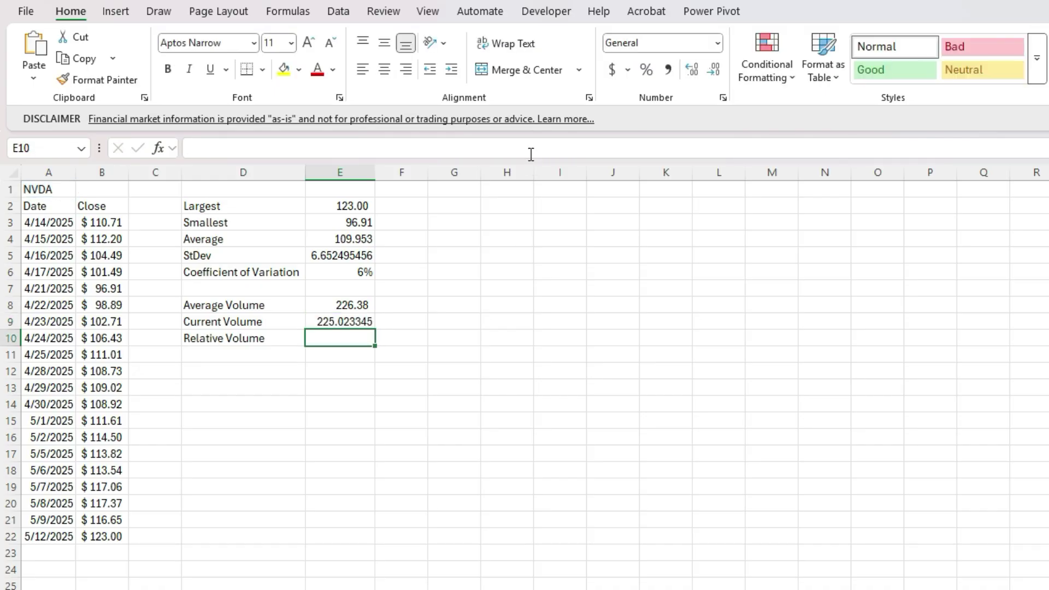
# Enter =E9/E8 in E10 for a Relative Volume of 0.99
pyautogui.write('=')
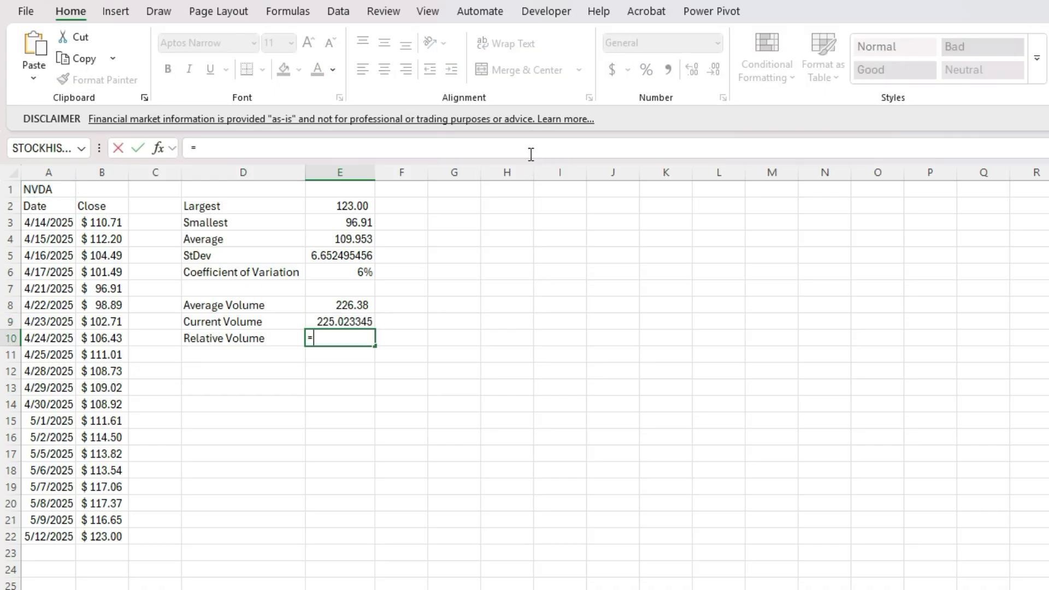
pyautogui.press('Up')
pyautogui.write('/')
pyautogui.press('Up')
pyautogui.press('Up')
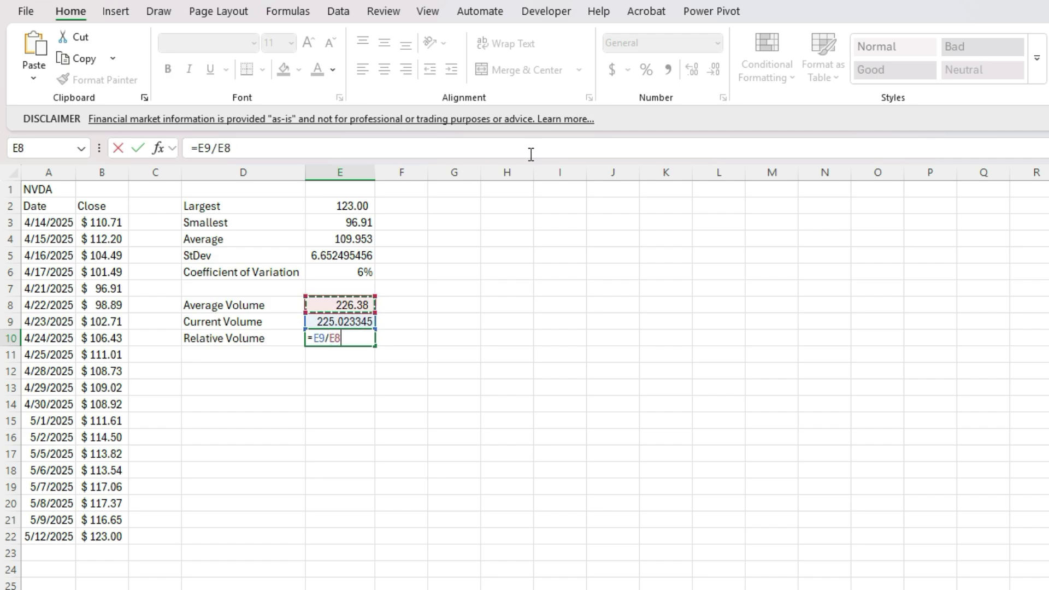
pyautogui.press('Return')
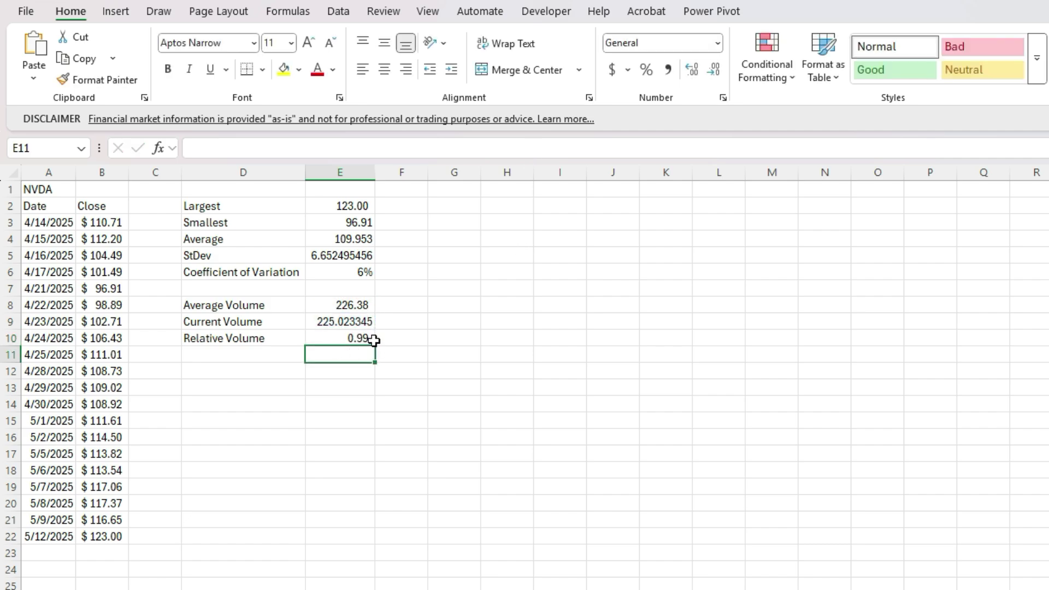
# Copy E8's two-decimal format to E9 with Format Painter, showing 225.02
pyautogui.click(349, 305)
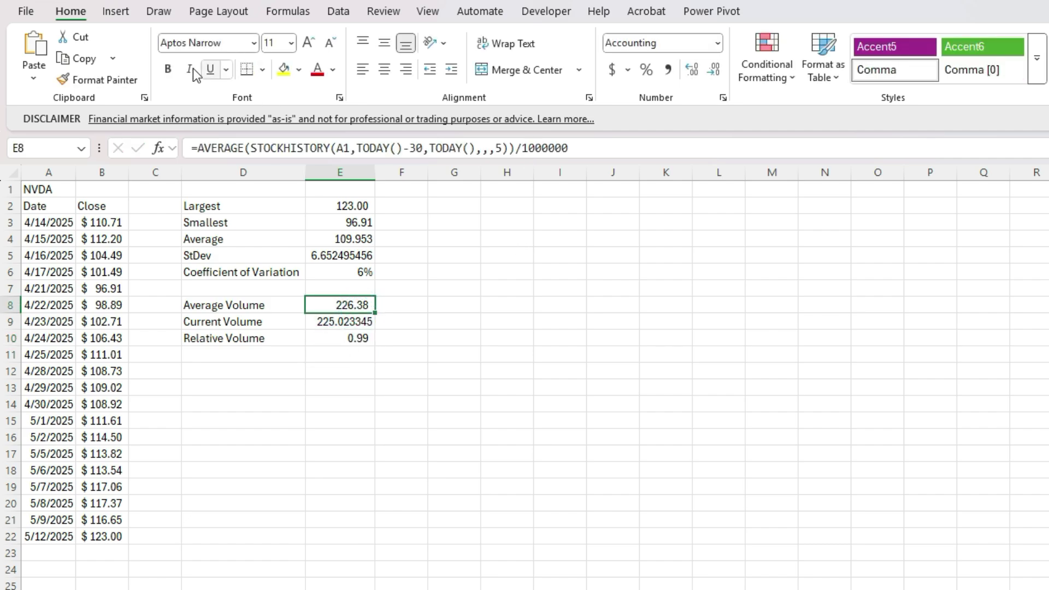
pyautogui.click(127, 81)
pyautogui.click(350, 322)
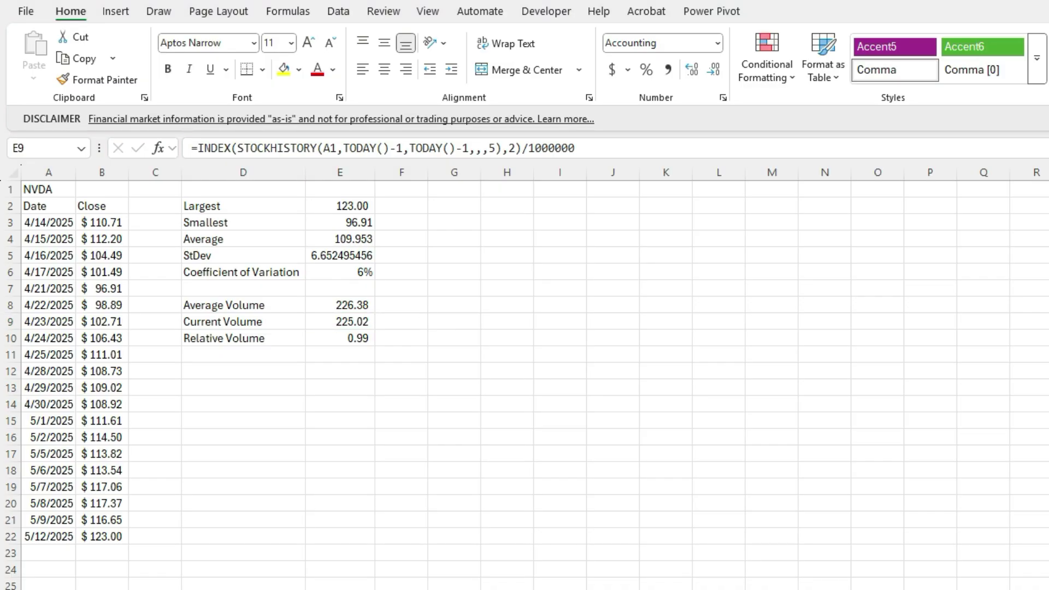
pyautogui.click(357, 189)
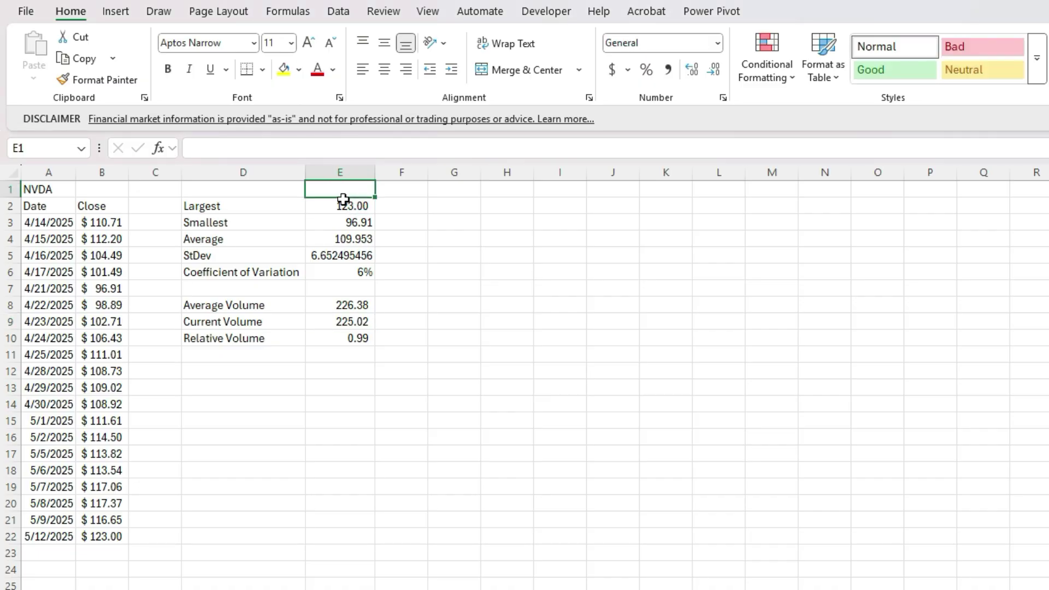
# Head E1 with =A1 so it shows the NVDA ticker, centred
pyautogui.write('=')
pyautogui.click(43, 189)
pyautogui.press('Return')
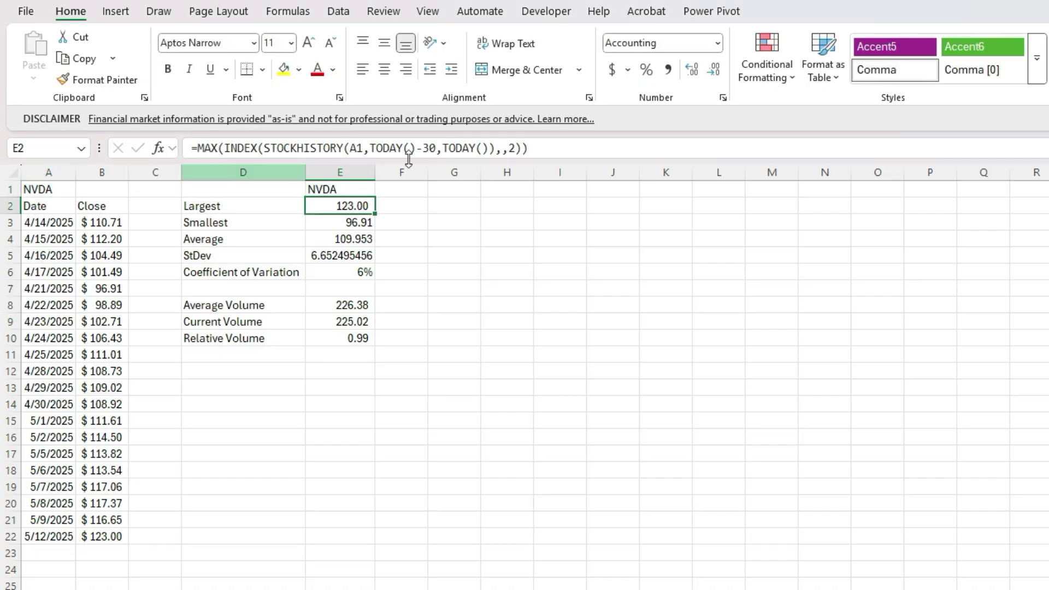
pyautogui.click(350, 188)
pyautogui.click(384, 69)
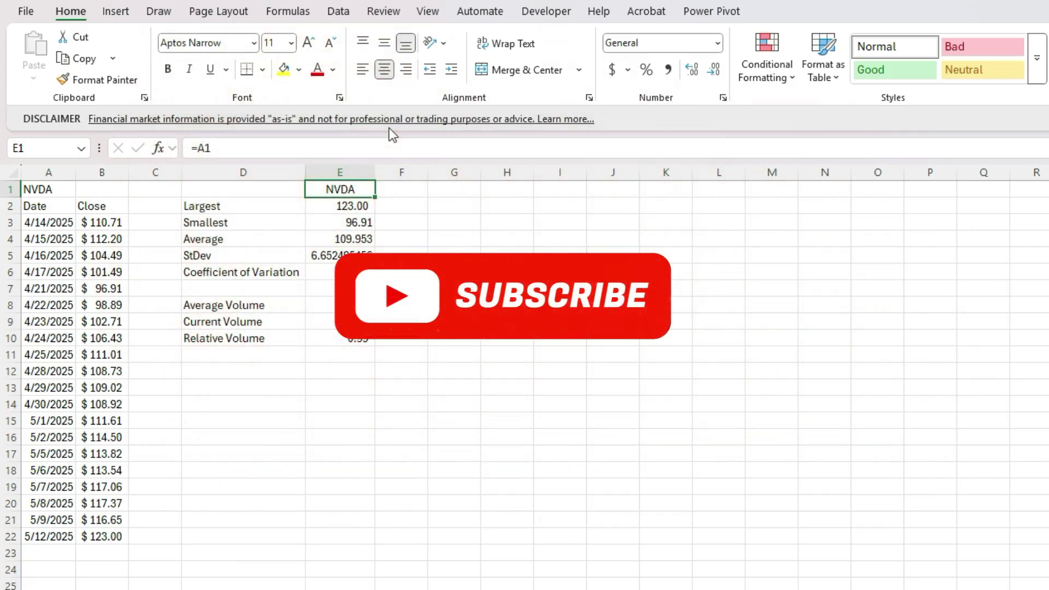
# Review the Largest, Smallest and Average formulas, then format StDev in E5 with Comma Style to show 6.65
pyautogui.click(362, 206)
pyautogui.click(362, 222)
pyautogui.click(360, 238)
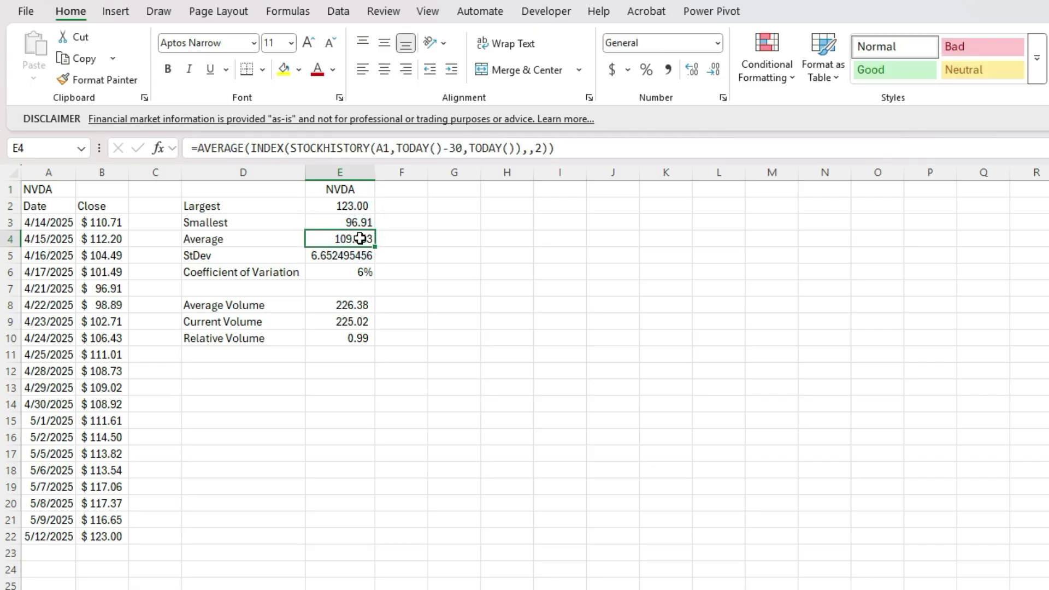
pyautogui.click(349, 254)
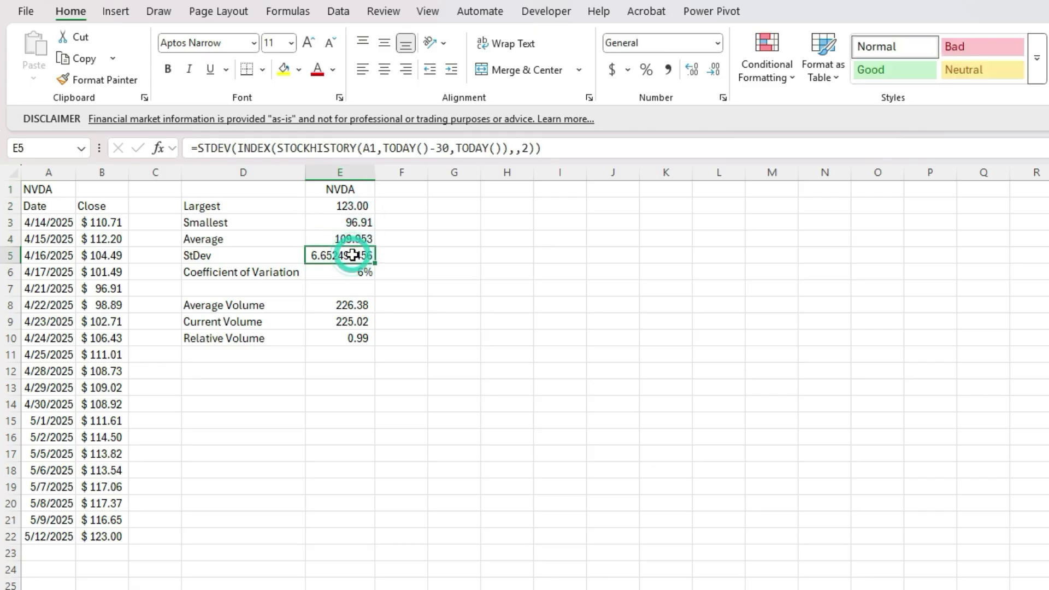
pyautogui.click(668, 71)
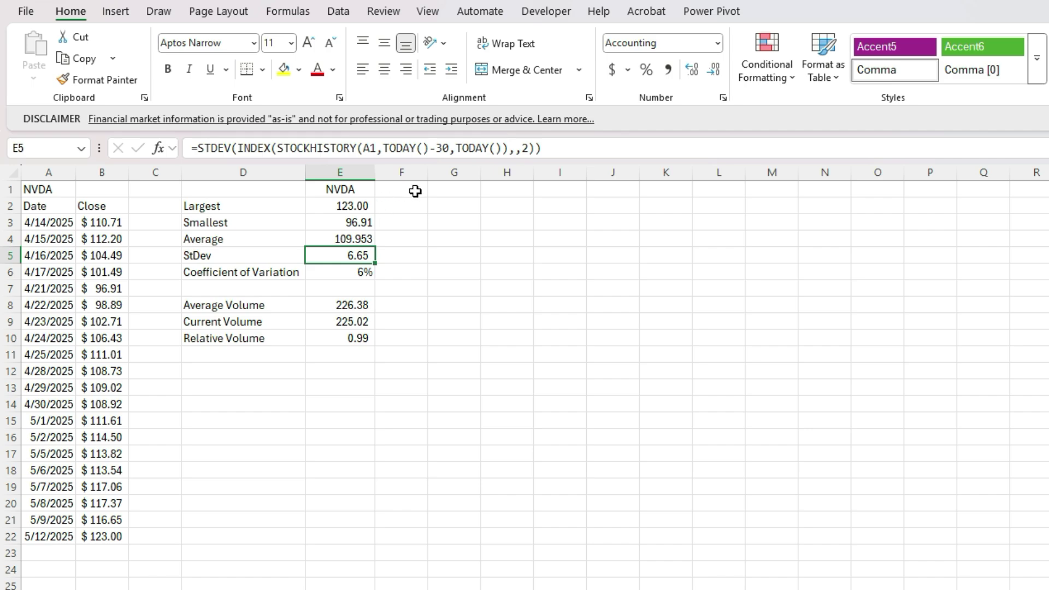
pyautogui.click(511, 188)
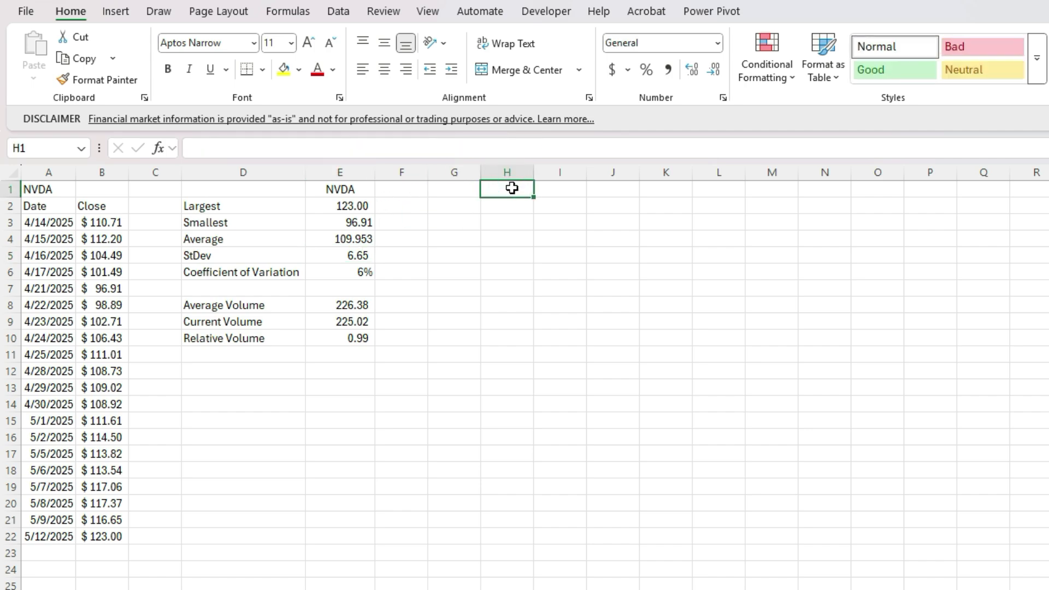
# Enter KO in H1 and load its history into H2 using A2's STOCKHISTORY formula repointed to H1
pyautogui.write('KO')
pyautogui.press('Return')
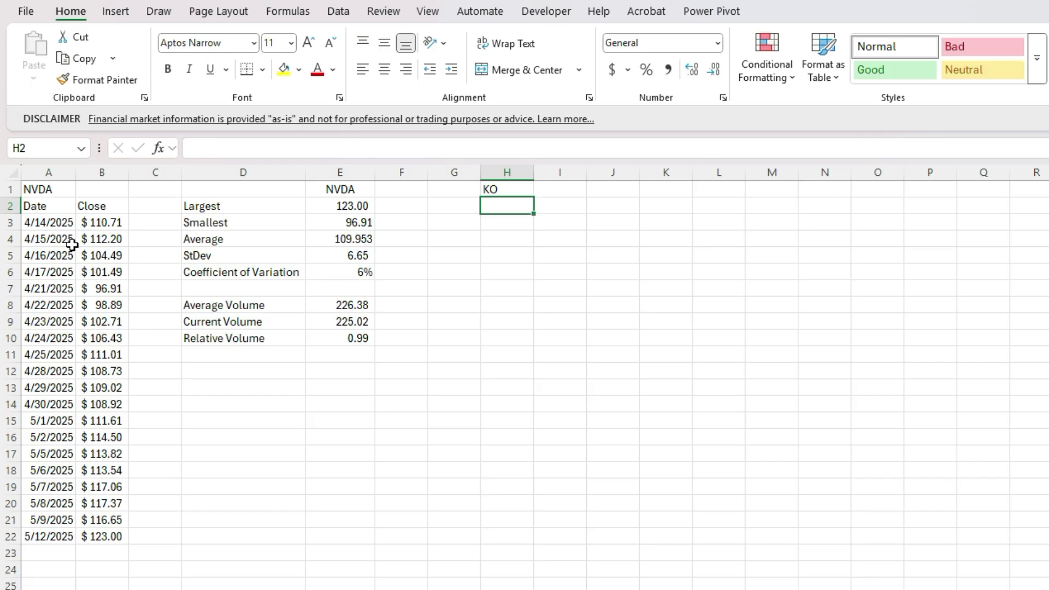
pyautogui.click(33, 206)
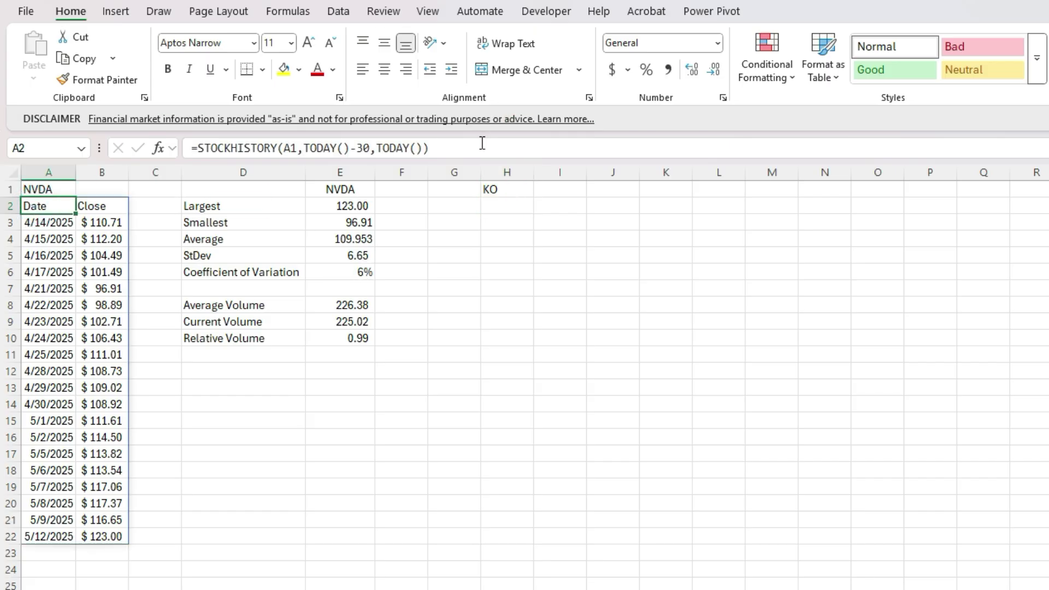
pyautogui.moveTo(479, 143); pyautogui.dragTo(2, 115)
pyautogui.hotkey('ctrl', 'c')
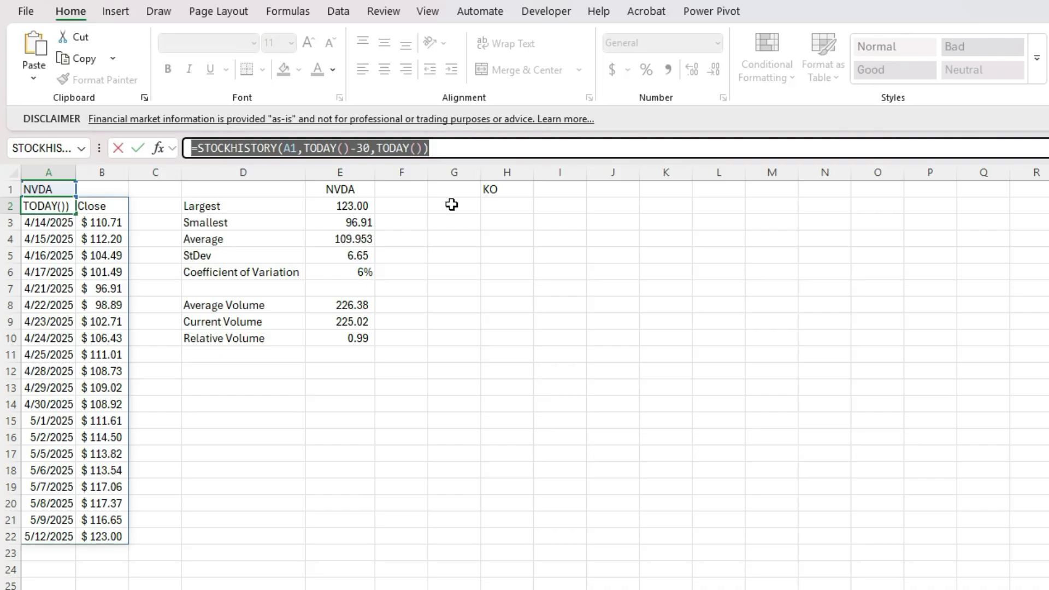
pyautogui.press('Escape')
pyautogui.click(496, 205)
pyautogui.click(315, 146)
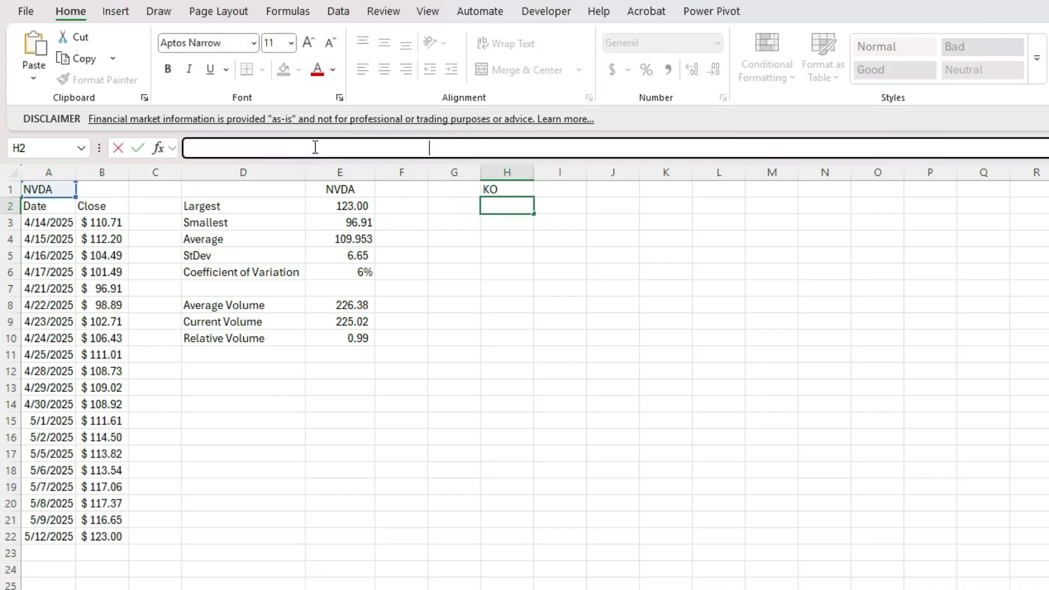
pyautogui.hotkey('ctrl', 'v')
pyautogui.moveTo(74, 189); pyautogui.dragTo(482, 162)
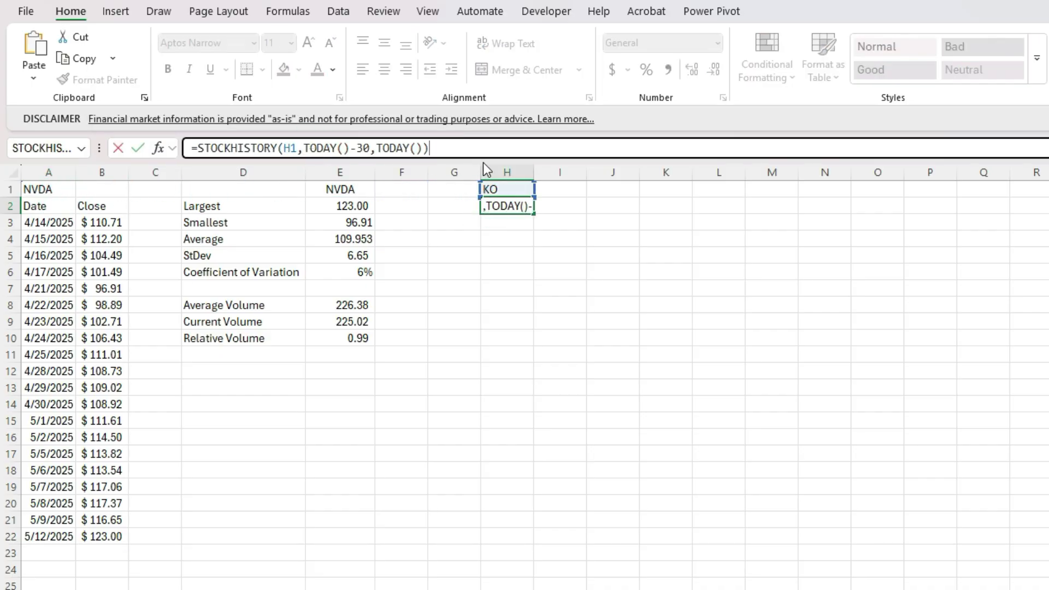
pyautogui.press('Return')
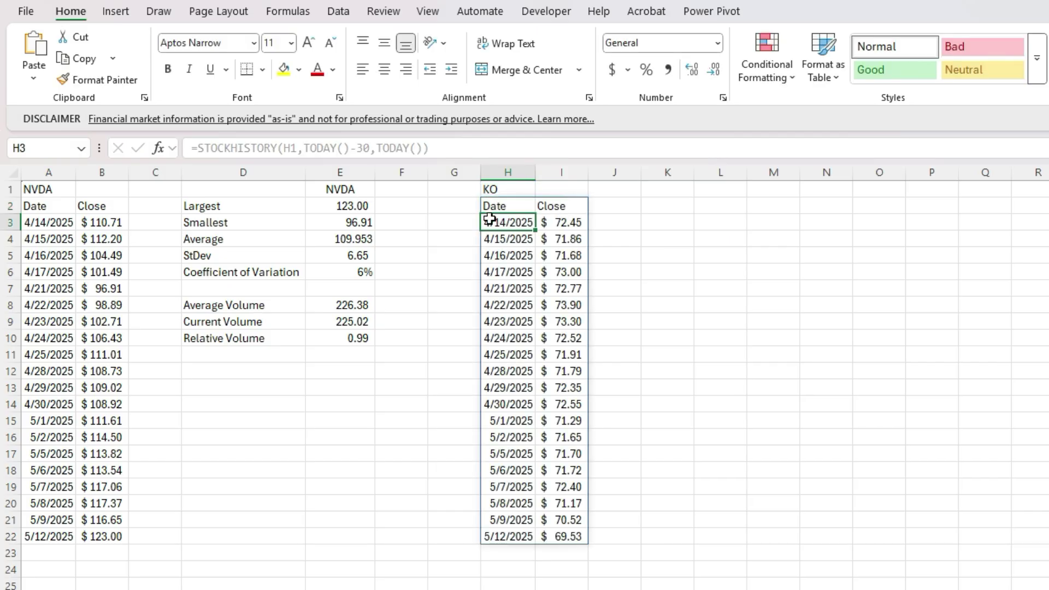
pyautogui.click(356, 206)
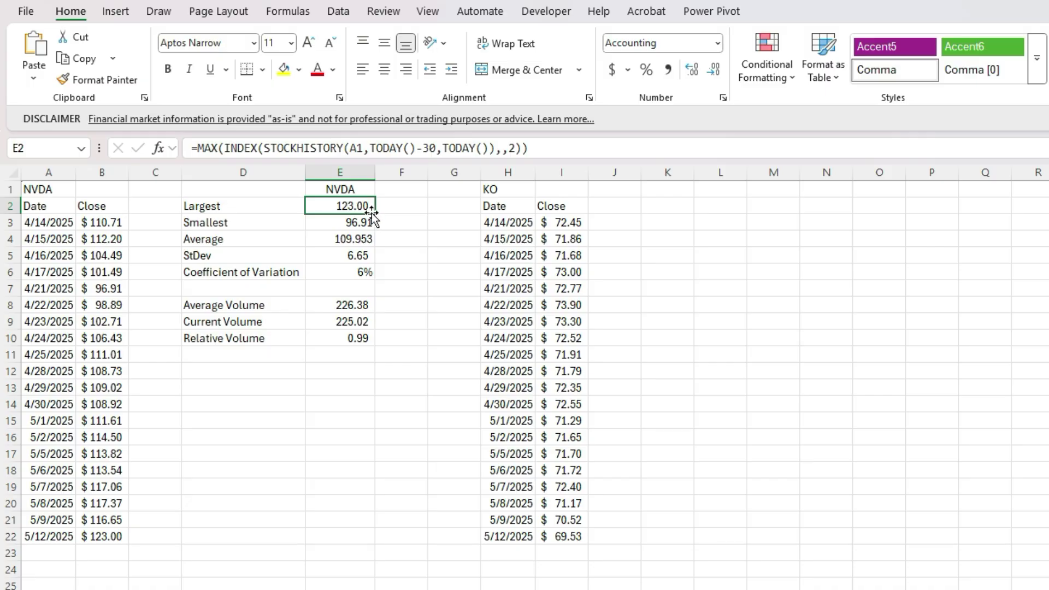
# Copy the largest-close formula into F2 and repoint it to H1, returning KO's 73.90
pyautogui.click(374, 214)
pyautogui.moveTo(373, 214); pyautogui.dragTo(413, 211)
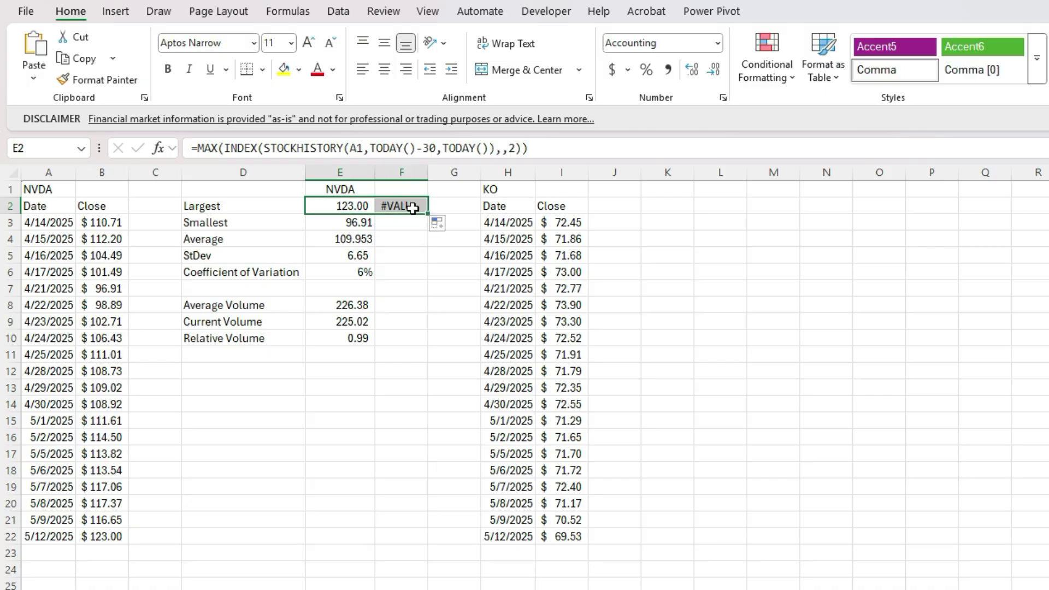
pyautogui.click(413, 211)
pyautogui.click(385, 147)
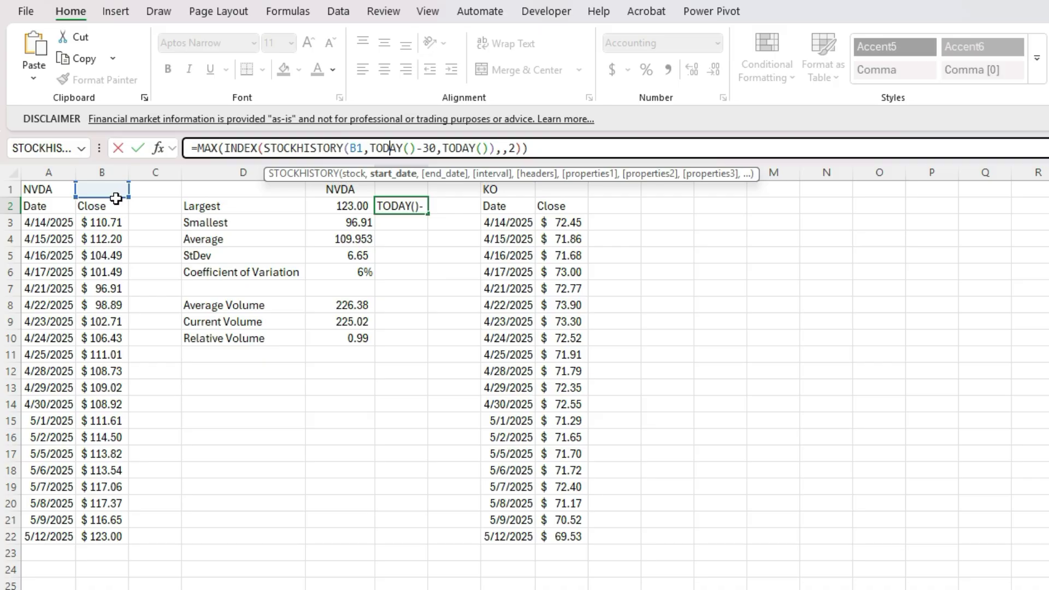
pyautogui.moveTo(116, 197); pyautogui.dragTo(492, 180)
pyautogui.hotkey('ctrl', 'Return')
# Head the KO column in F1 with =H1
pyautogui.click(391, 187)
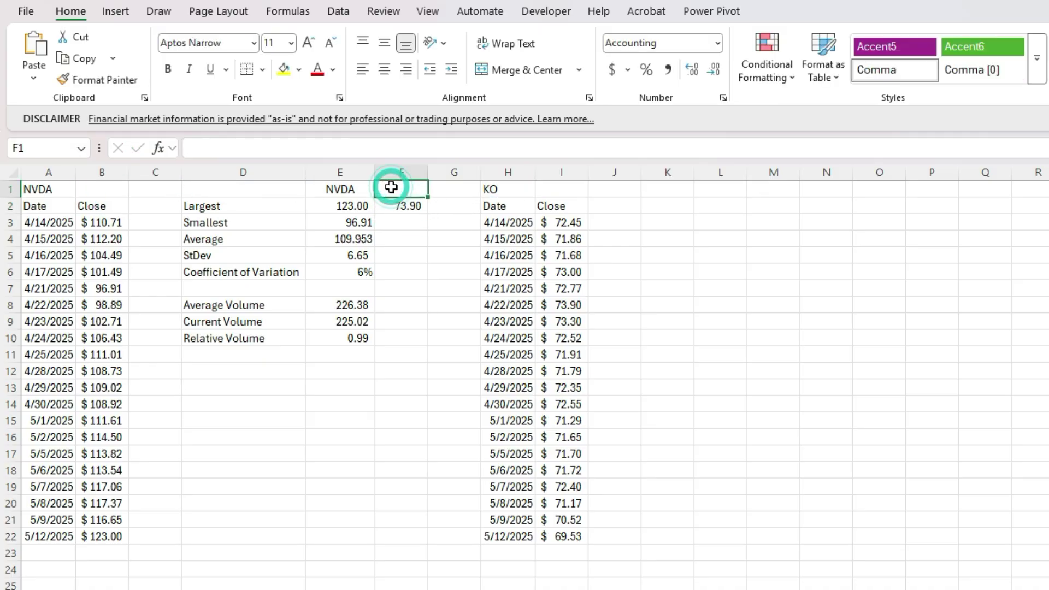
pyautogui.write('=')
pyautogui.click(508, 189)
pyautogui.press('Return')
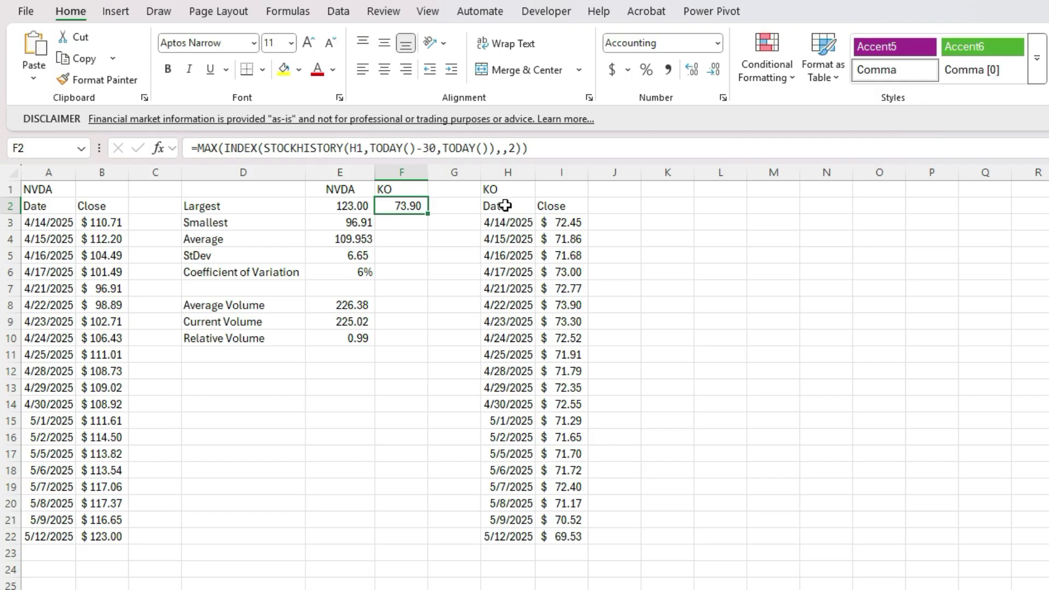
# Fill the remaining NVDA stat formulas into column F and select the broken KO results F3:F10
pyautogui.moveTo(366, 221); pyautogui.dragTo(403, 290)
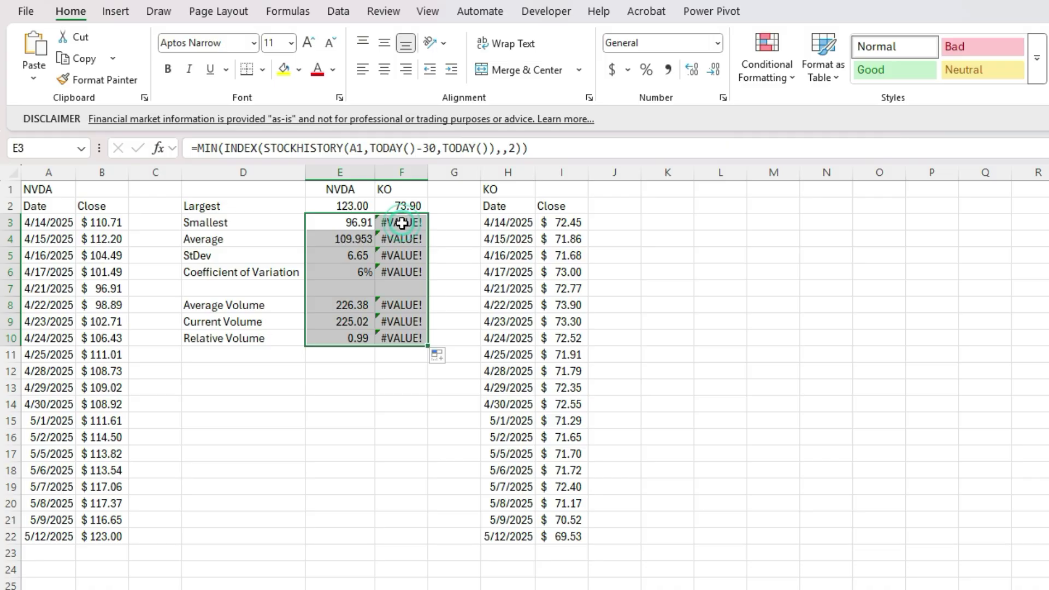
pyautogui.click(401, 223)
pyautogui.click(404, 240)
pyautogui.click(403, 222)
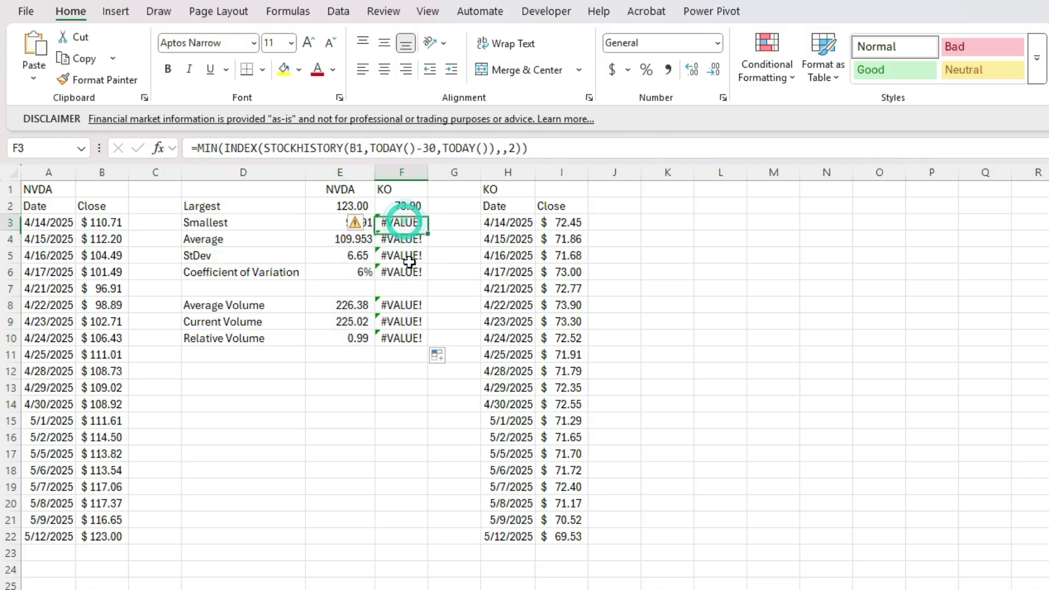
pyautogui.moveTo(409, 262); pyautogui.dragTo(410, 334)
# Replace B1 with H1 in F3:F10 so KO shows smallest 69.53, average 72.003, StDev 0.97
pyautogui.hotkey('ctrl', 'f')
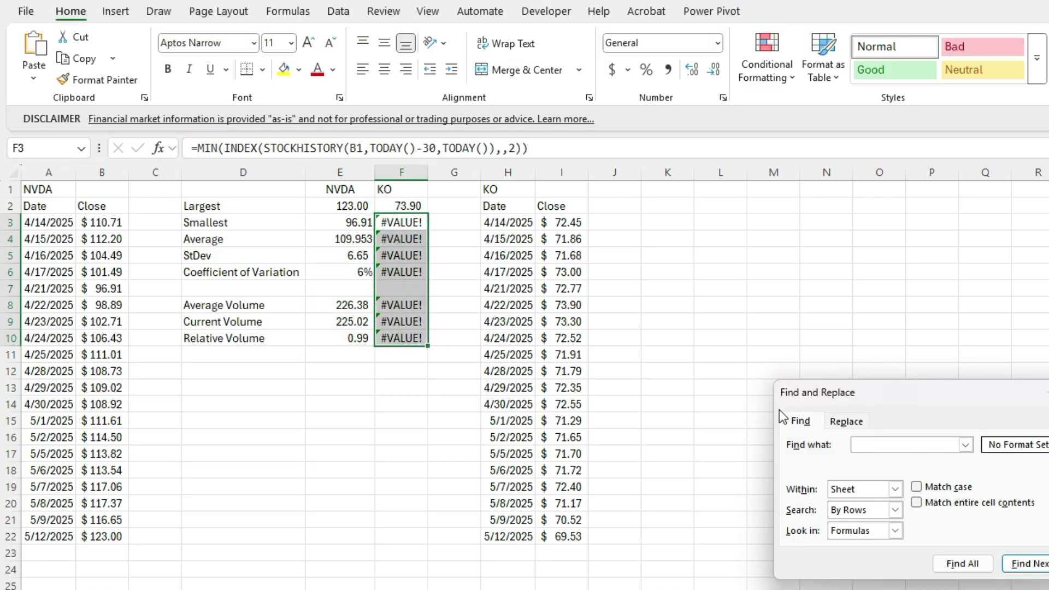
pyautogui.click(844, 421)
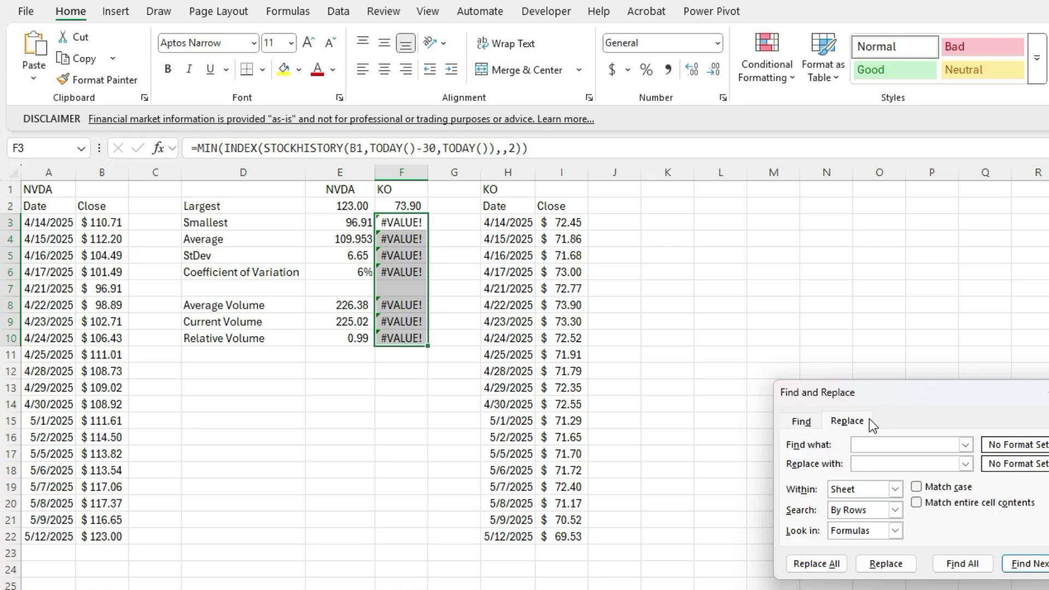
pyautogui.press('Tab')
pyautogui.write('H1')
pyautogui.click(835, 564)
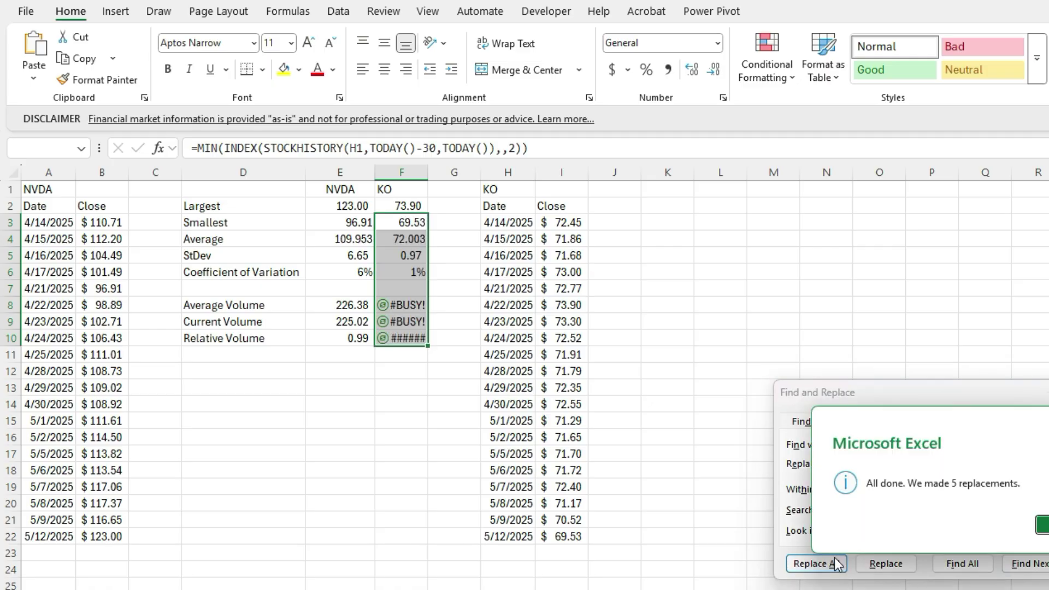
pyautogui.press('Return')
pyautogui.press('Escape')
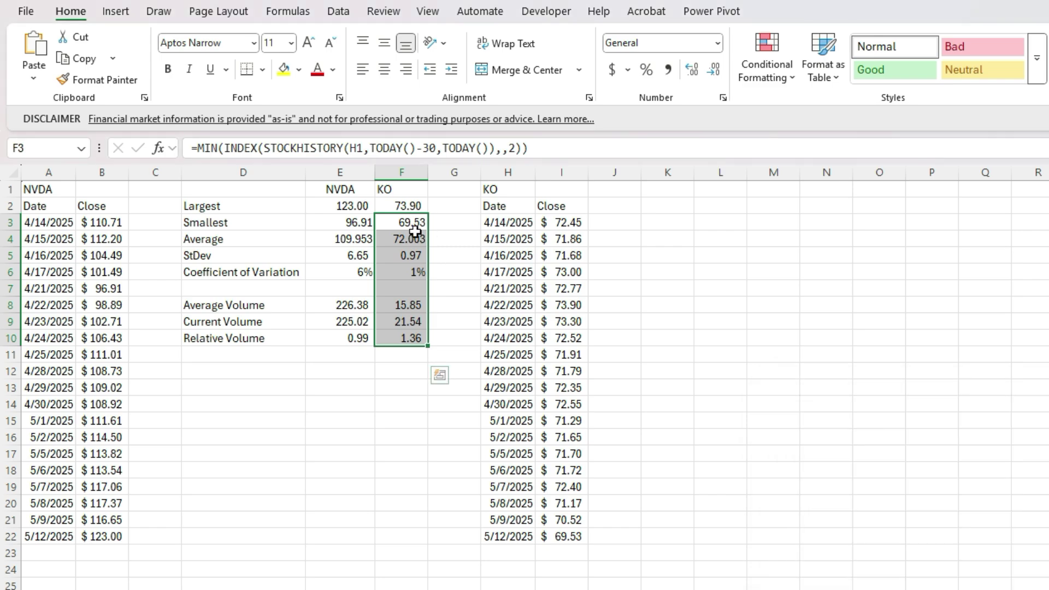
pyautogui.click(414, 202)
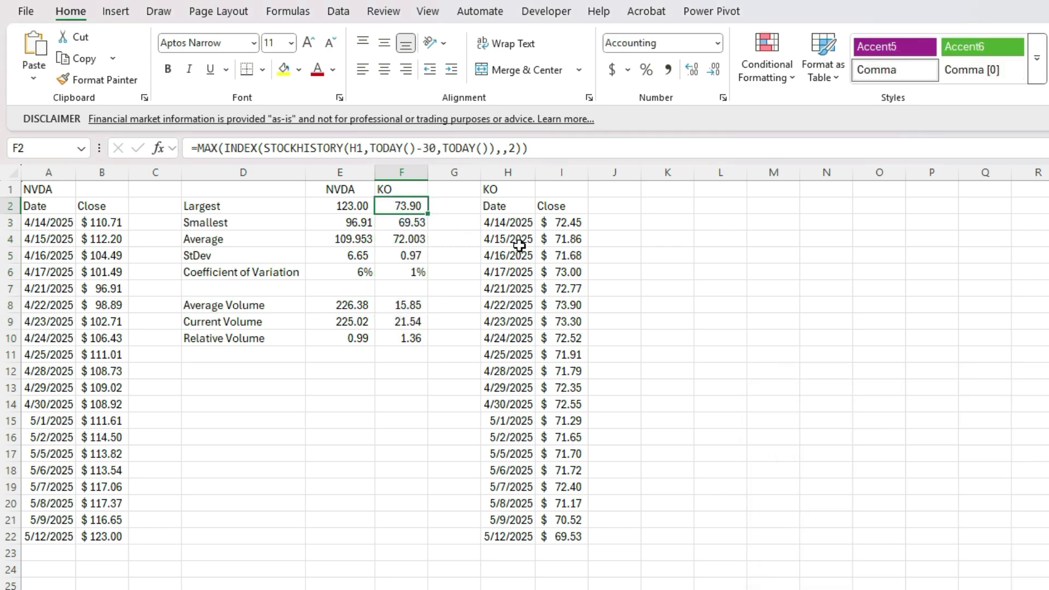
pyautogui.press('Down')
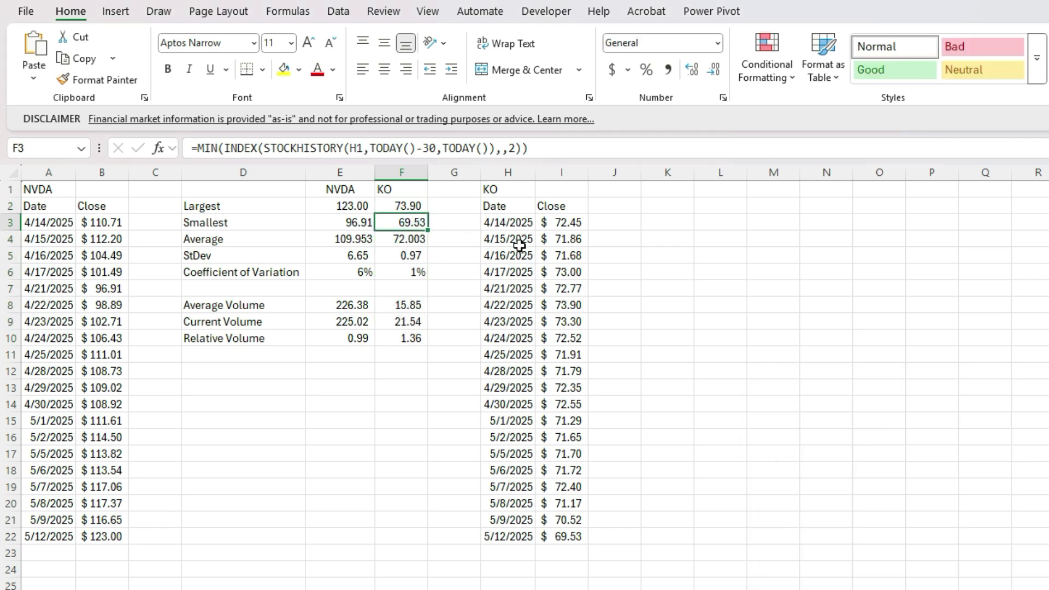
pyautogui.press('Down')
pyautogui.press('Down')
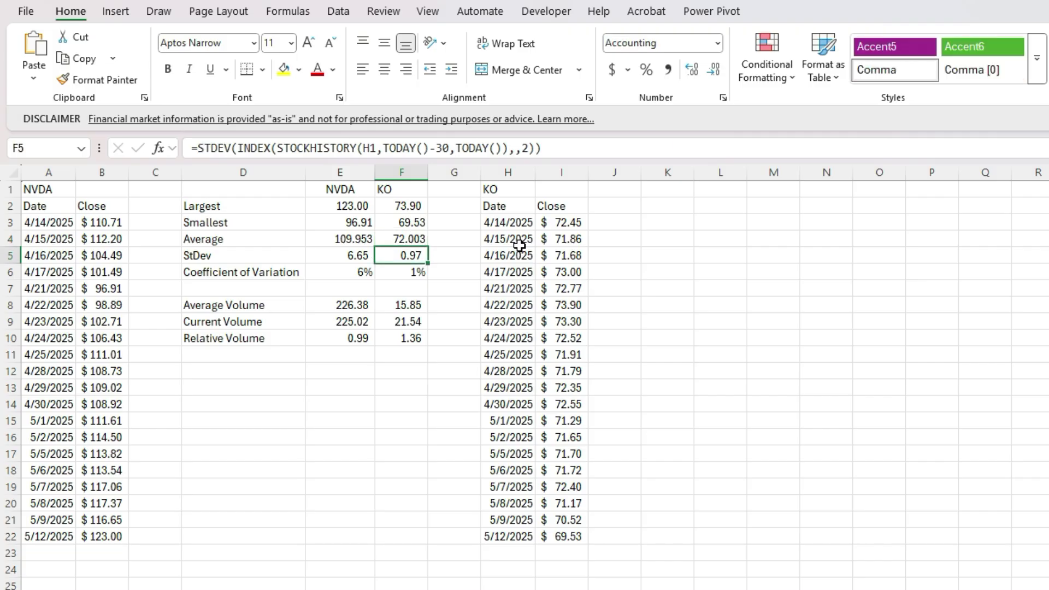
pyautogui.press('Down')
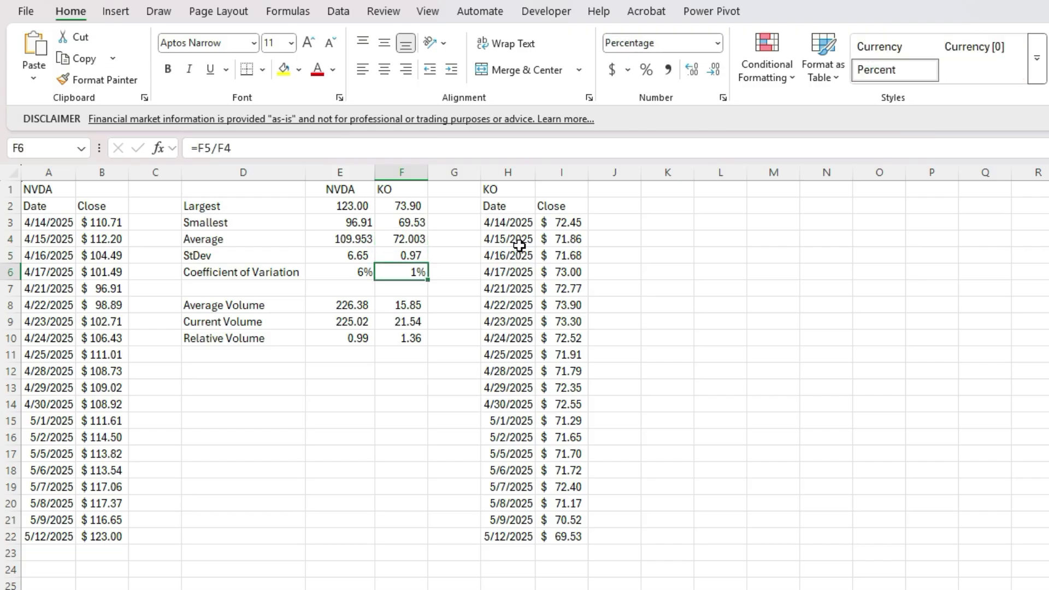
pyautogui.press('Left')
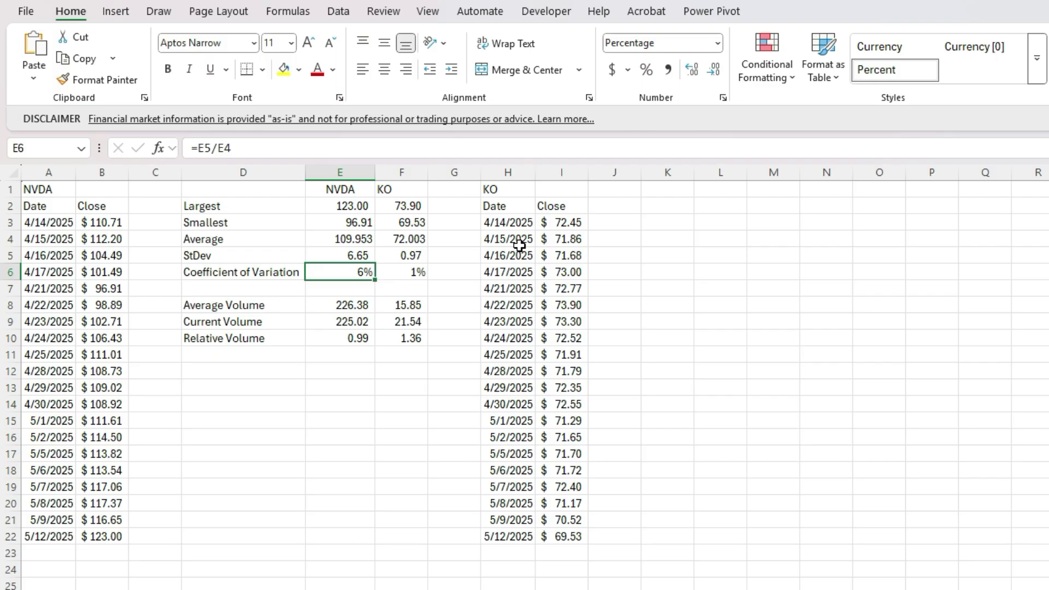
pyautogui.press('Down')
pyautogui.press('Down')
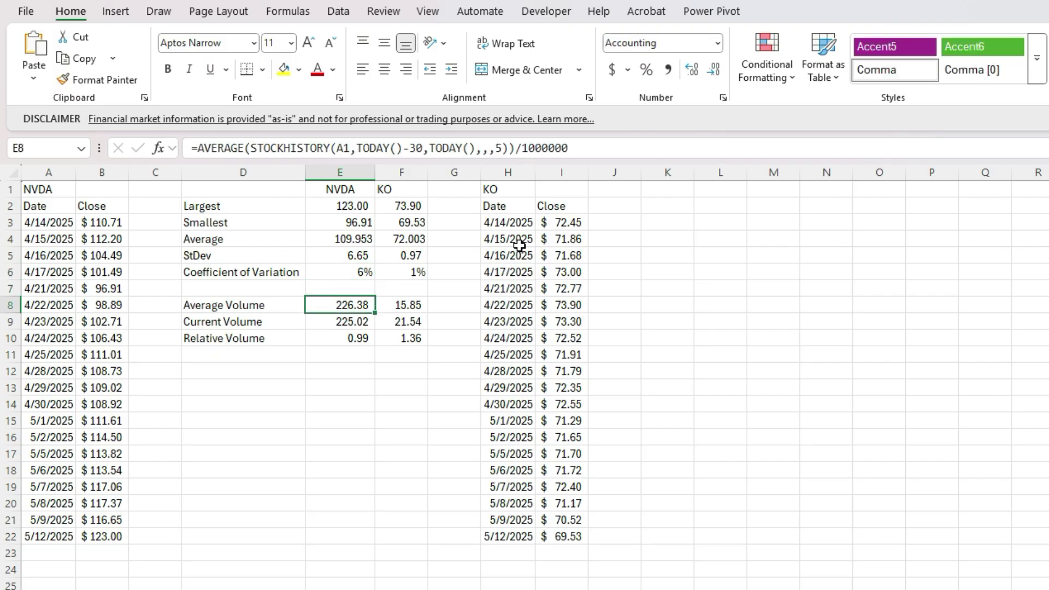
pyautogui.press('Right')
pyautogui.press('Down')
pyautogui.press('Down')
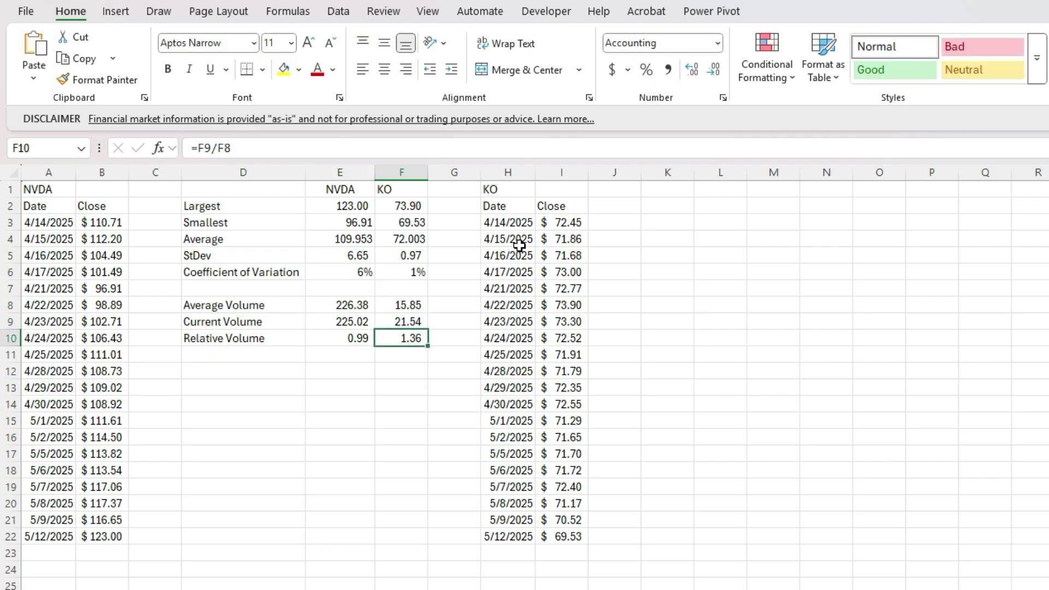
pyautogui.click(513, 190)
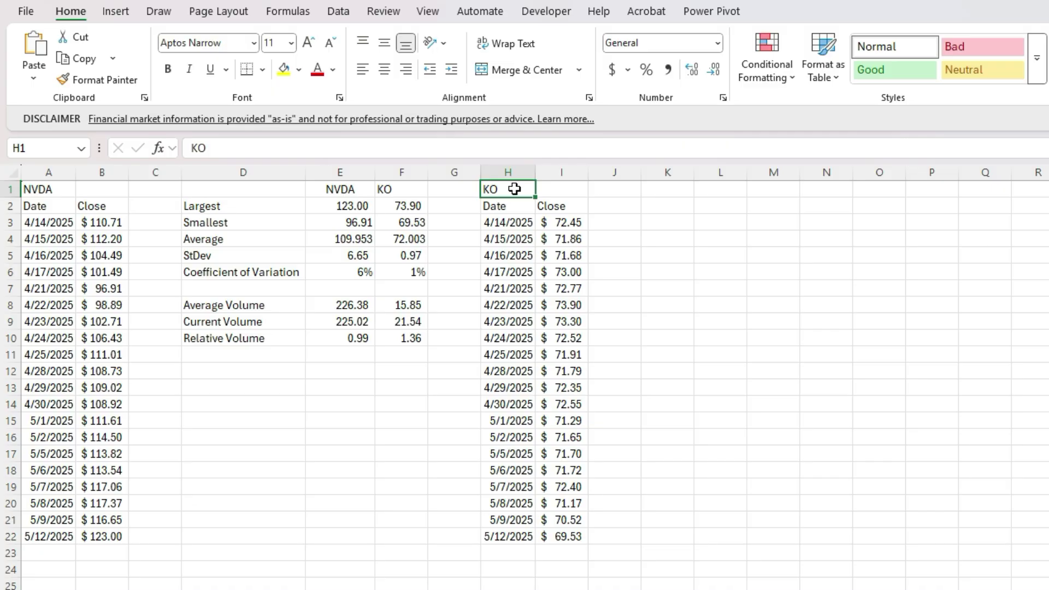
# Change the second ticker in H1 from KO to PLTR and check its 10% CV
pyautogui.write('PLTR')
pyautogui.press('Return')
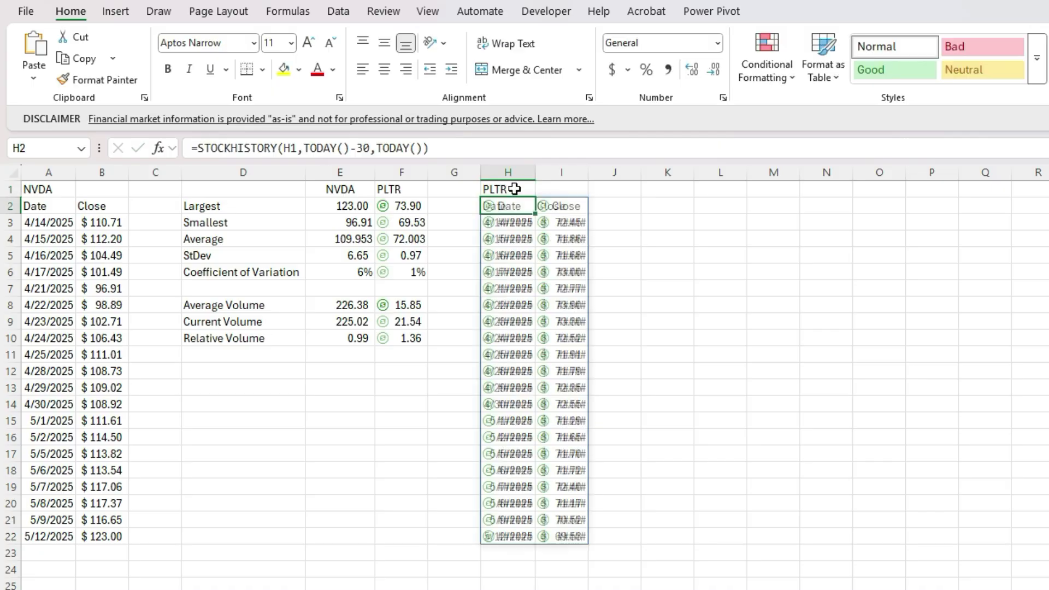
pyautogui.click(410, 269)
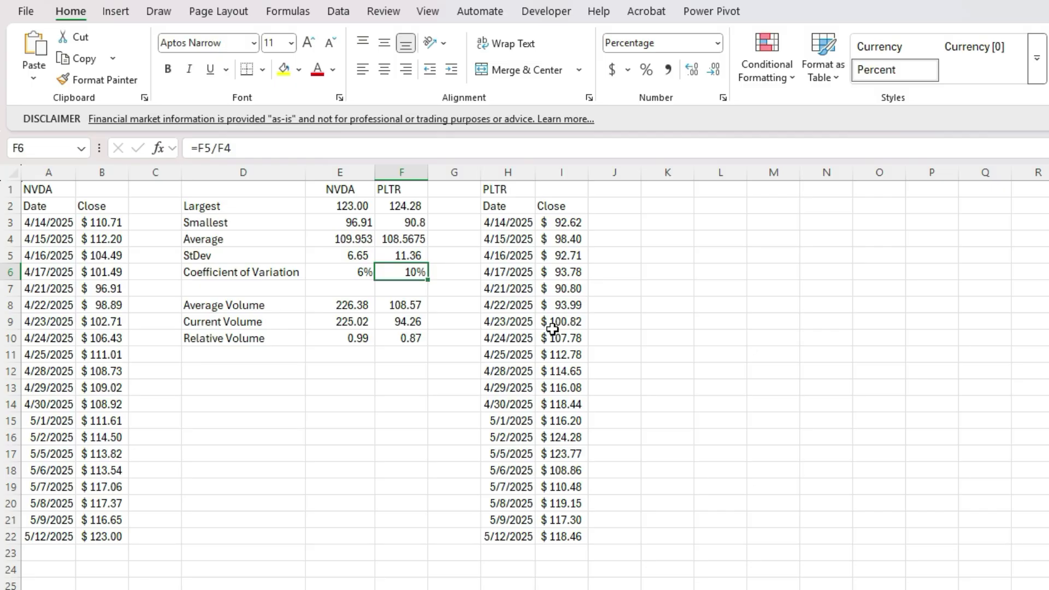
pyautogui.click(407, 225)
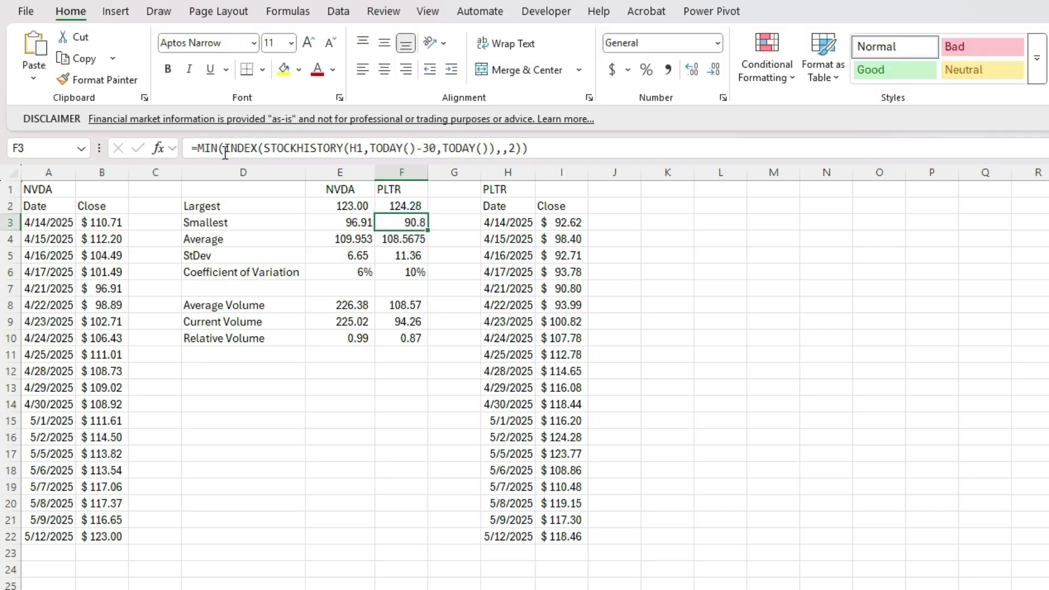